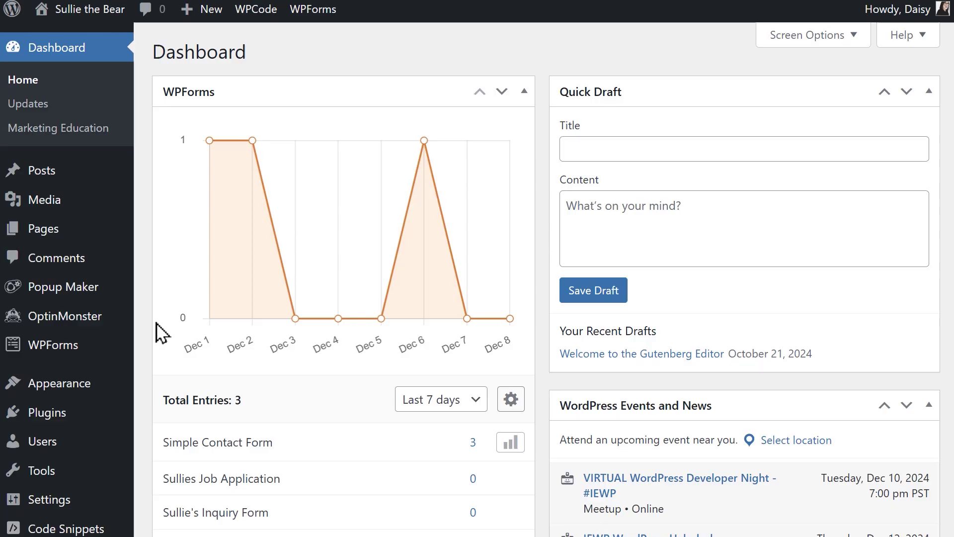
Bring up the WPForms flyout submenu in the WordPress admin sidebar
mouse_move(109, 356)
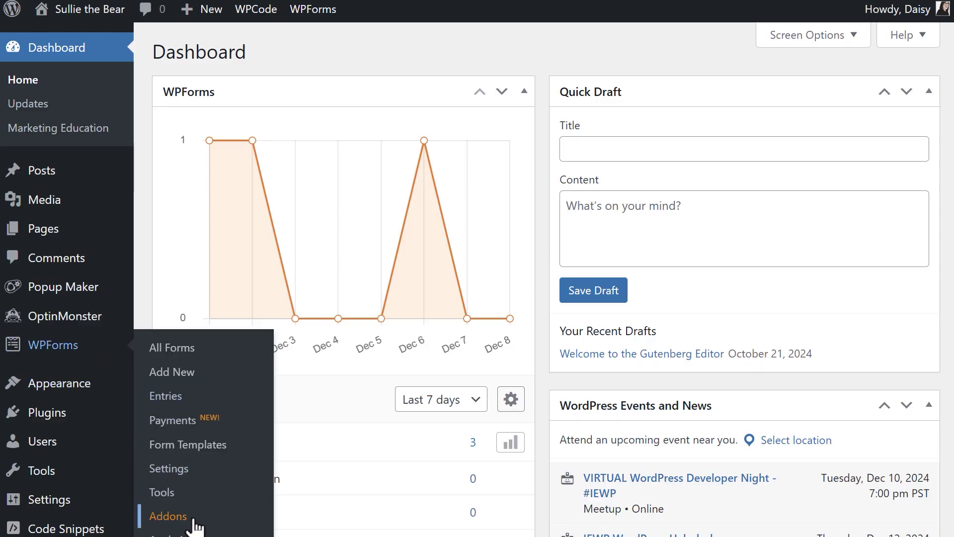
Find the 'user registration' addon on the WPForms Addons page and install it
click(168, 516)
click(901, 150)
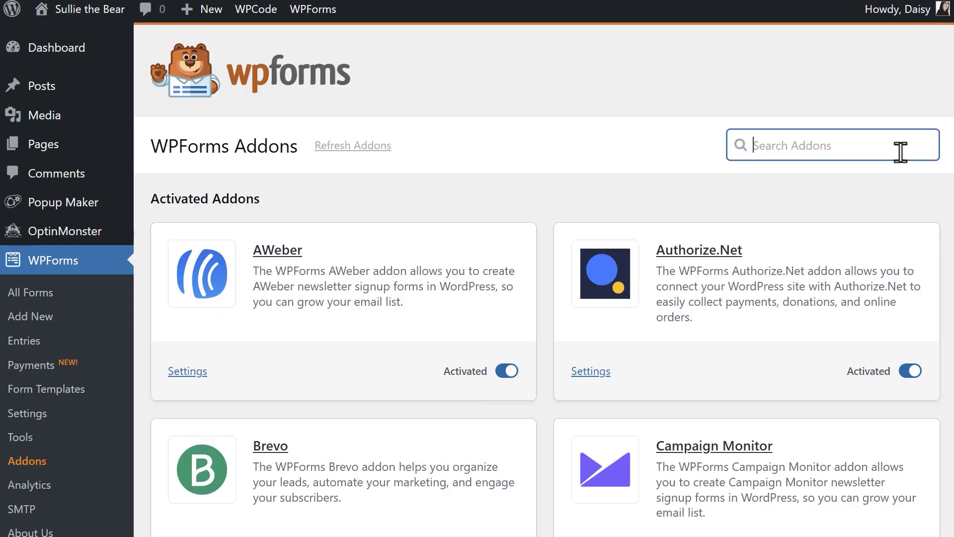
text(user registra)
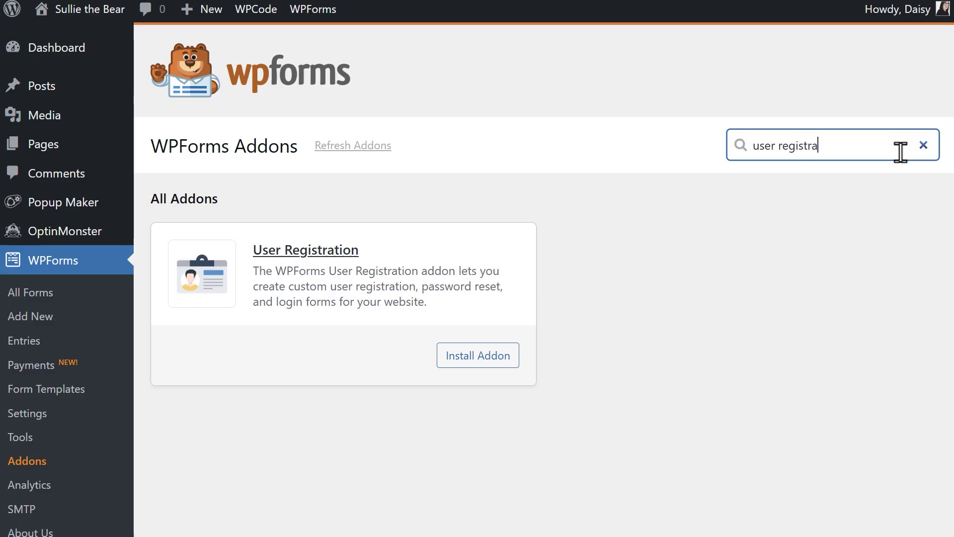
text(tion)
click(512, 354)
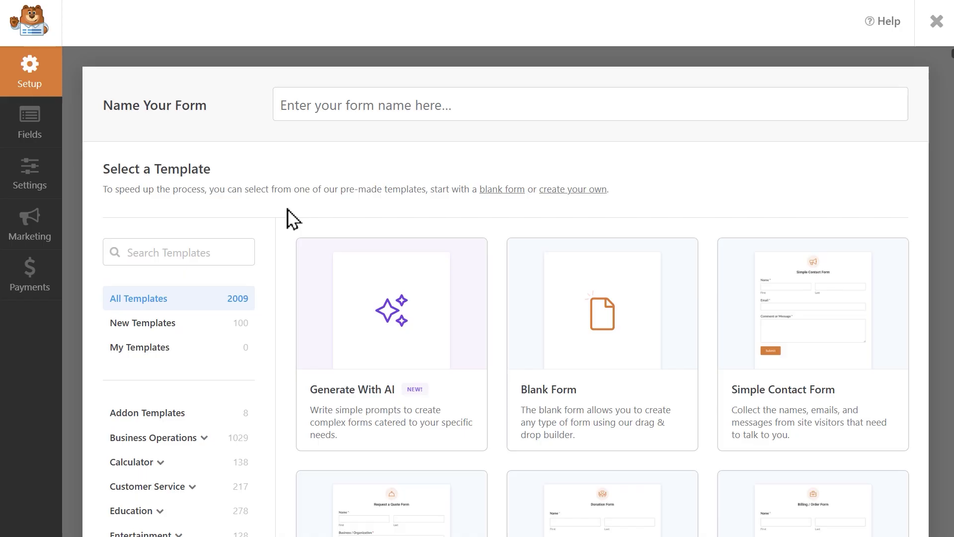
click(224, 243)
text(user registration)
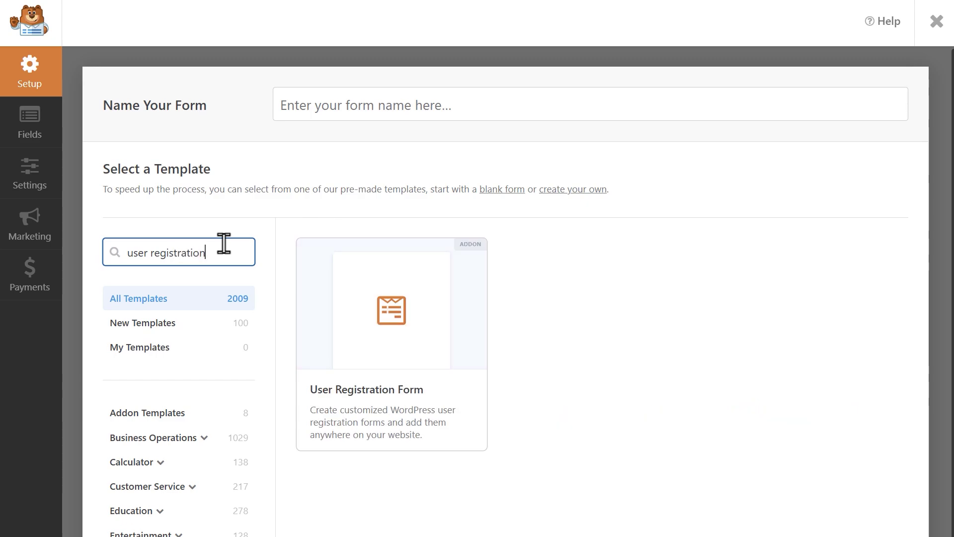
mouse_move(466, 301)
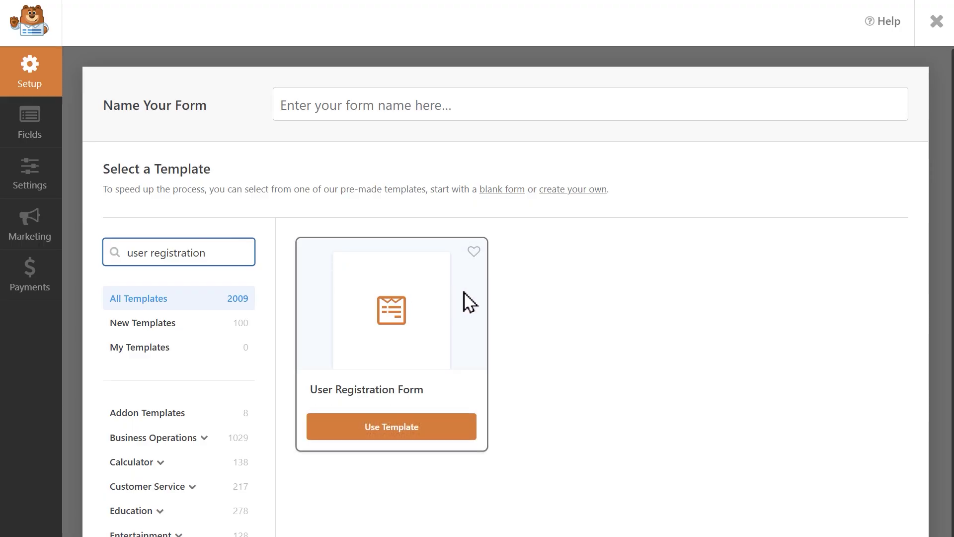
triple_click(239, 250)
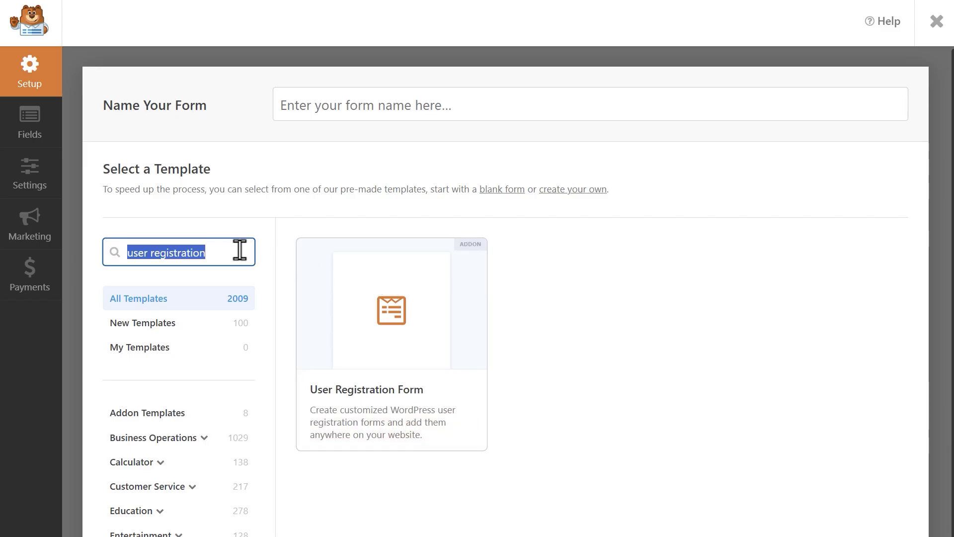
key(BackSpace)
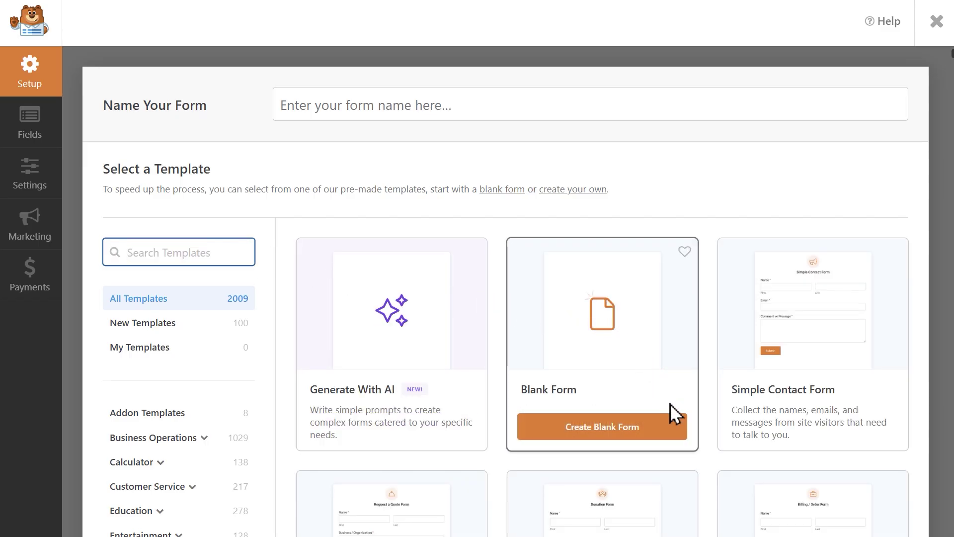
Create a blank form and add Name, Email and Single Line Text fields
click(671, 428)
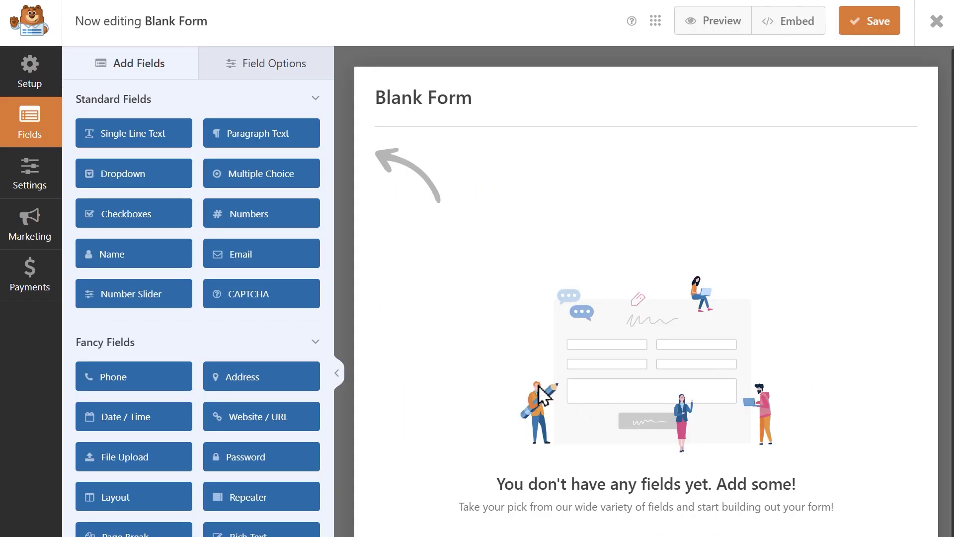
click(159, 255)
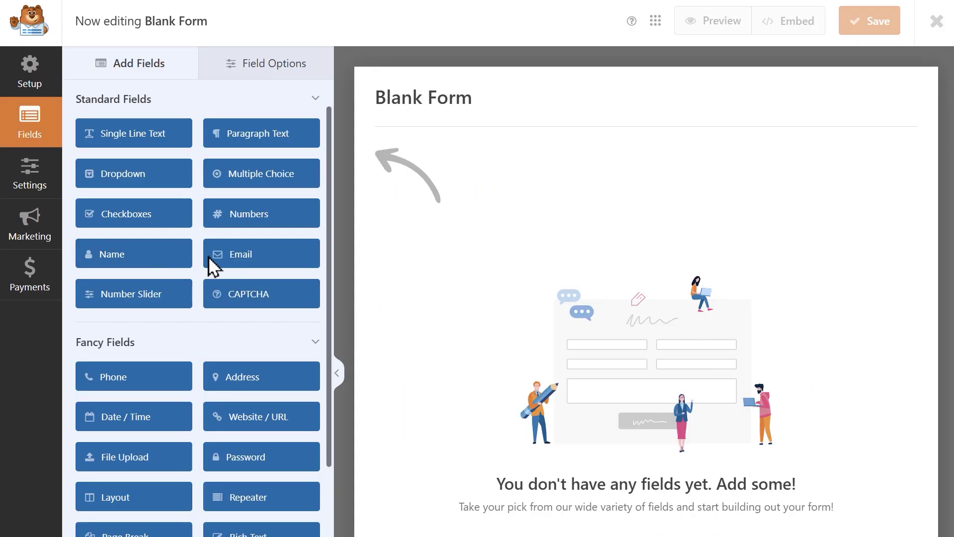
click(281, 263)
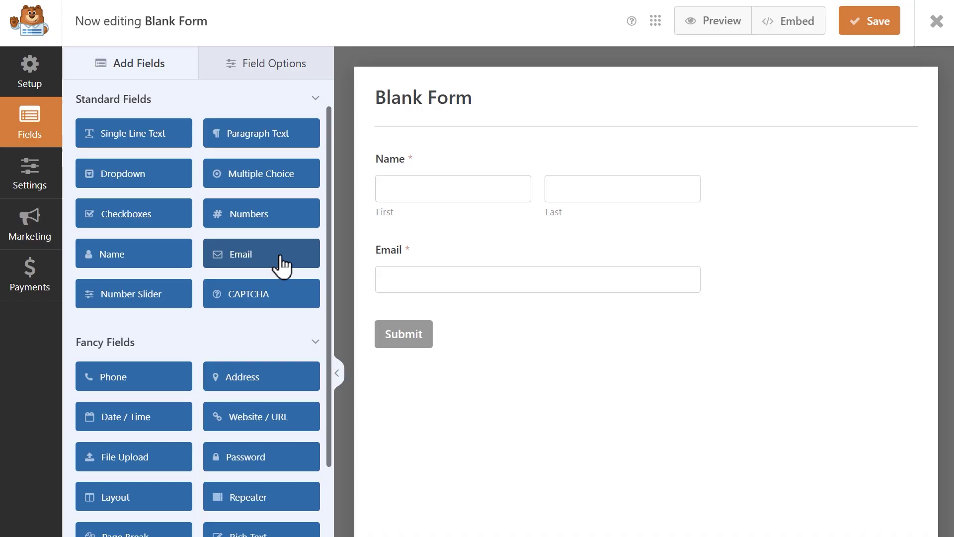
click(168, 135)
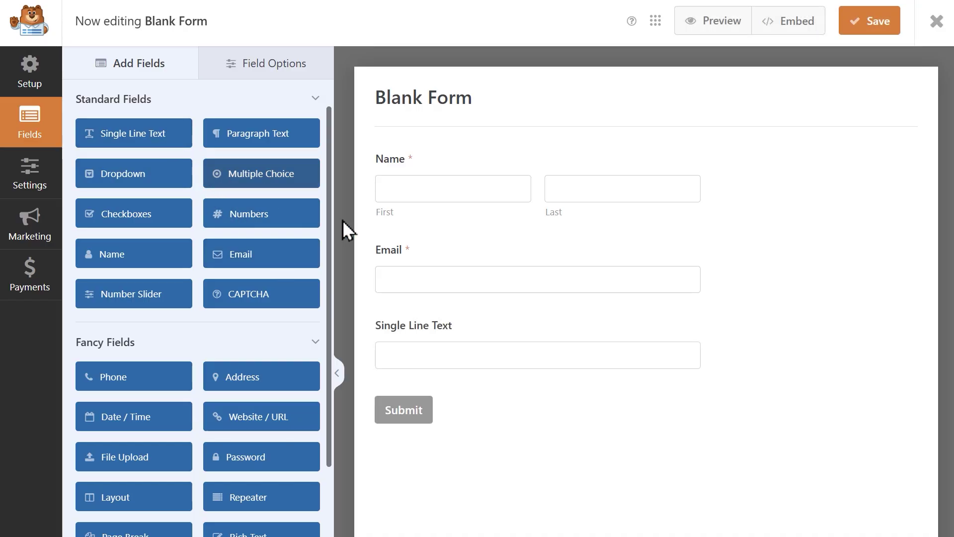
Relabel the text field 'Username', make it required, and describe it as alphanumeric-only with no special characters
click(524, 328)
click(286, 173)
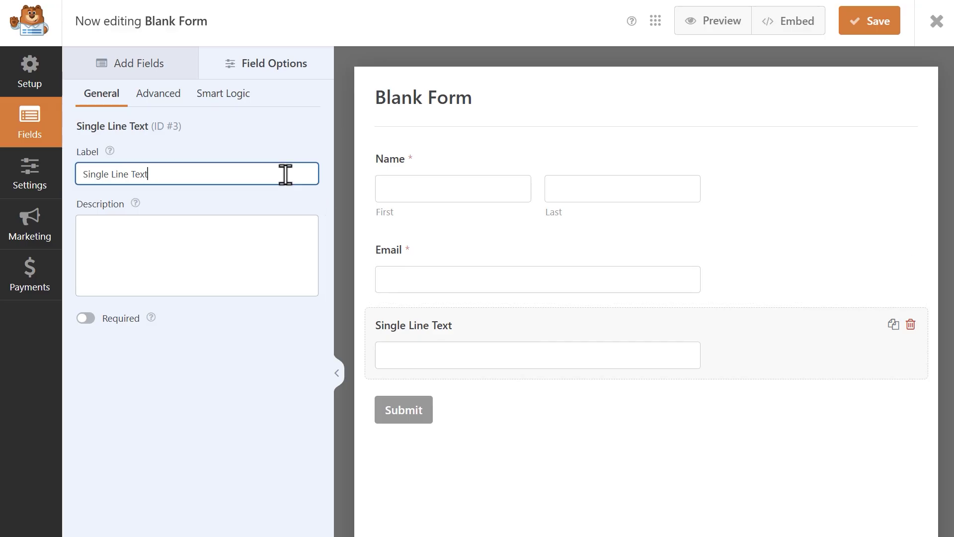
key(ctrl+a)
text(Username)
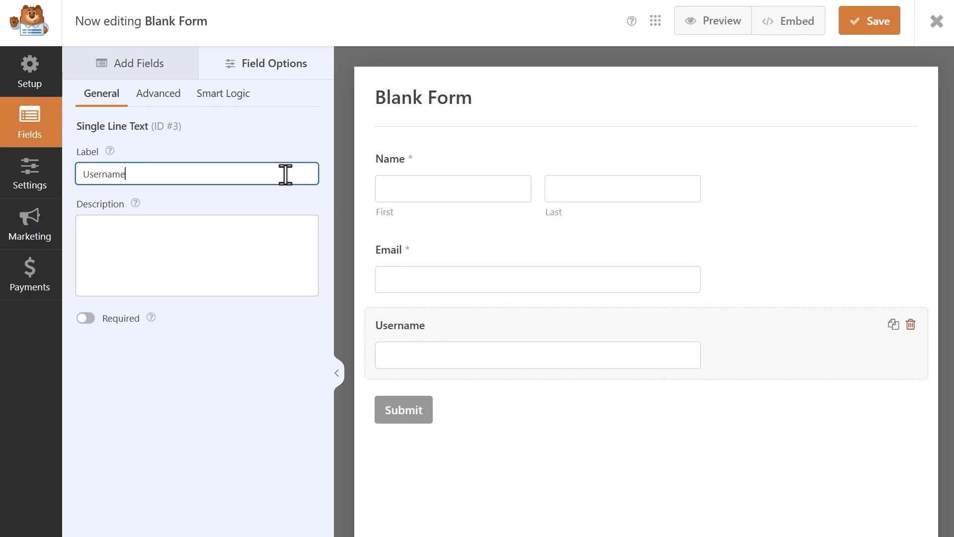
click(86, 319)
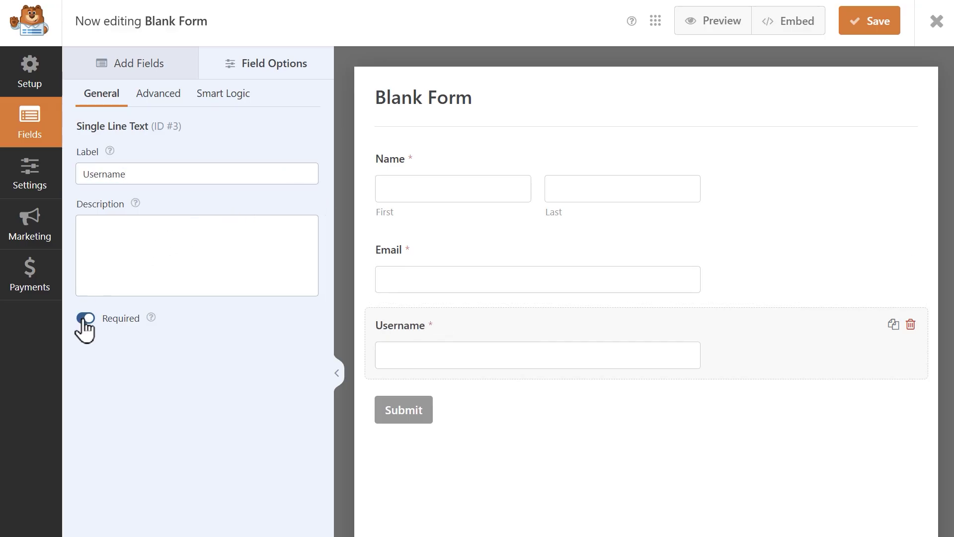
click(272, 245)
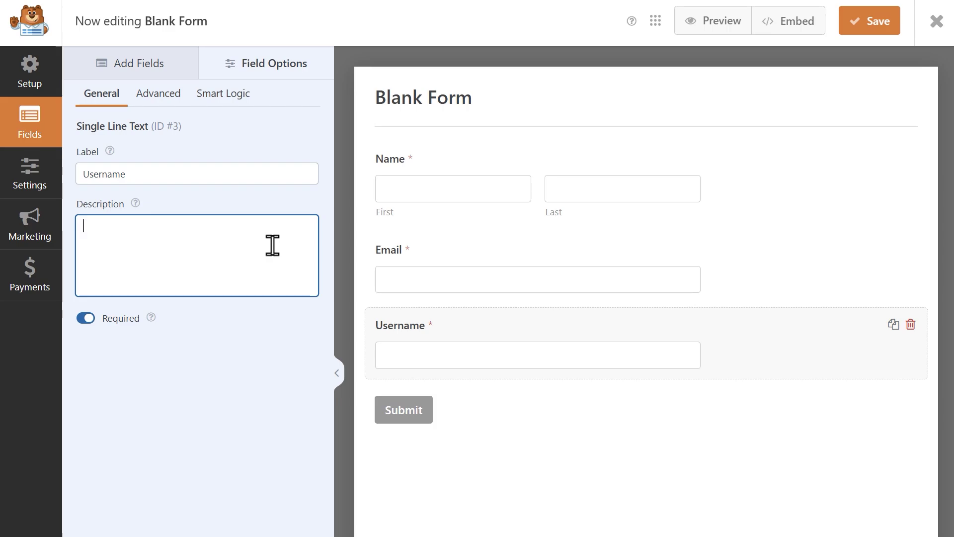
text(Usernames should)
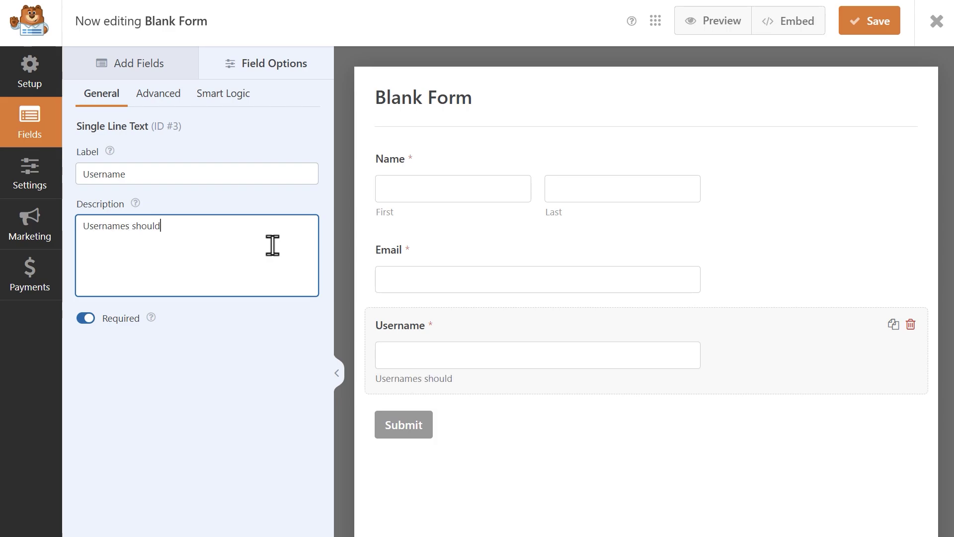
text( contain only )
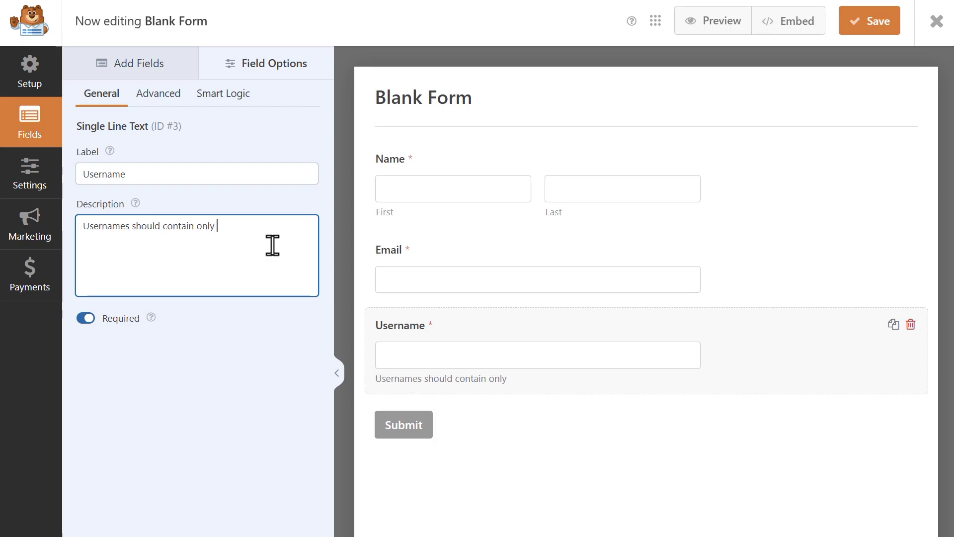
text(alphanumeric cha)
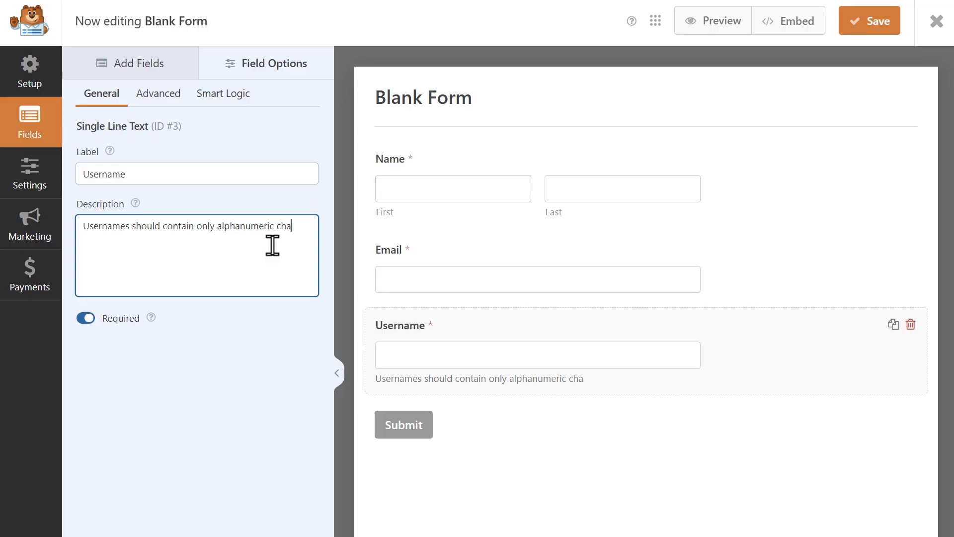
text(racters - no special cha)
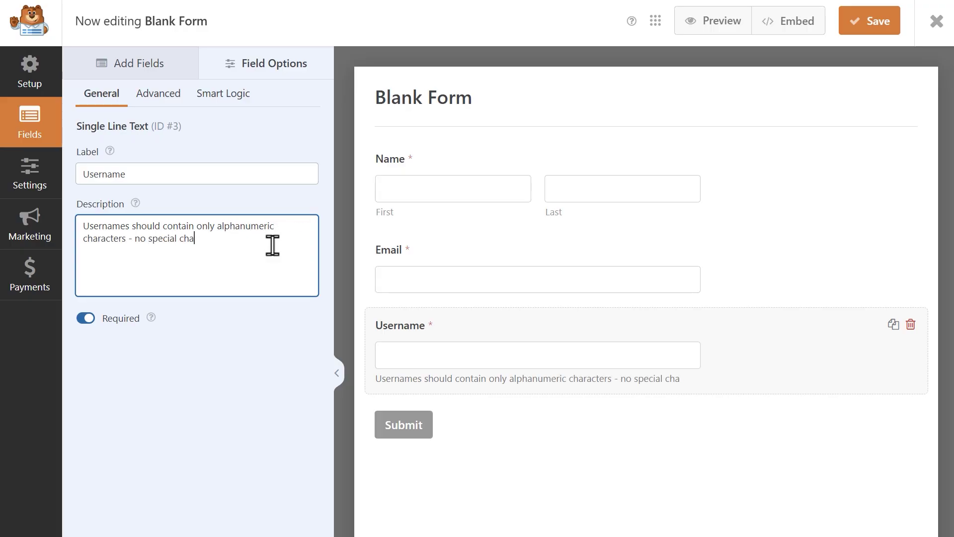
text(racters please!)
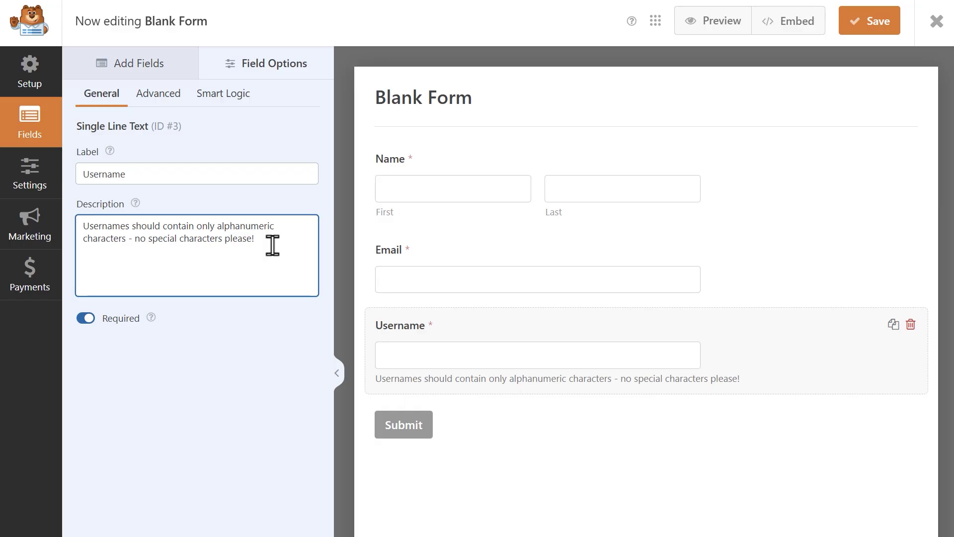
click(144, 97)
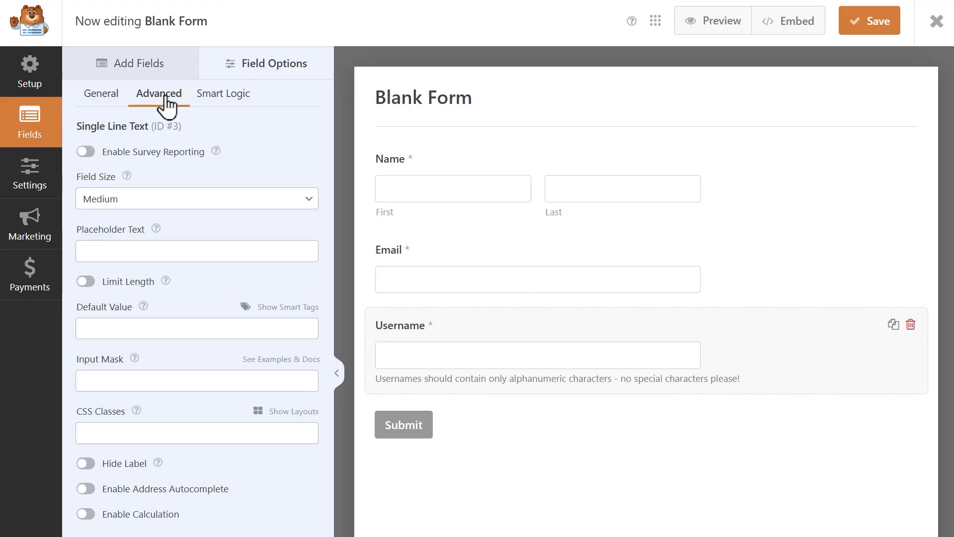
click(234, 380)
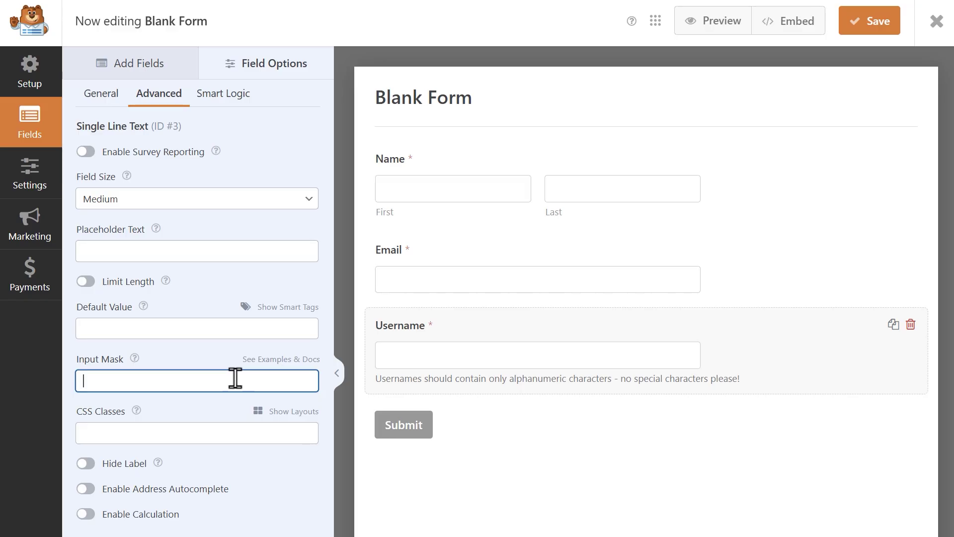
click(137, 68)
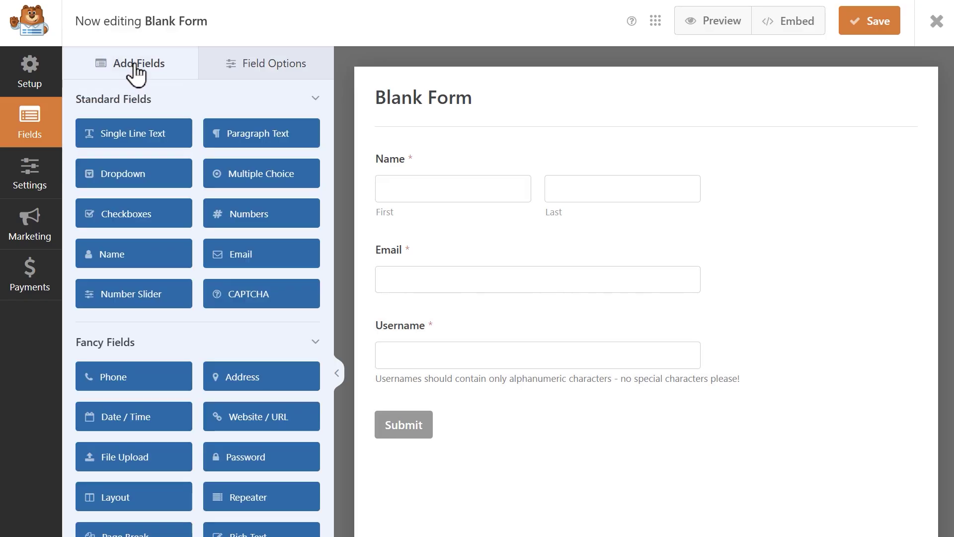
Add a required Password field with Medium minimum strength and password confirmation
click(306, 456)
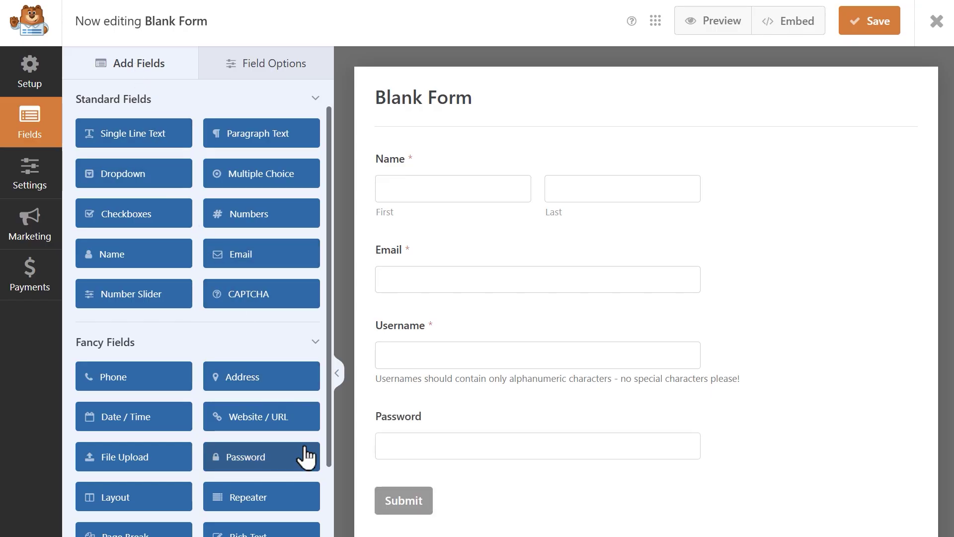
click(452, 421)
click(86, 319)
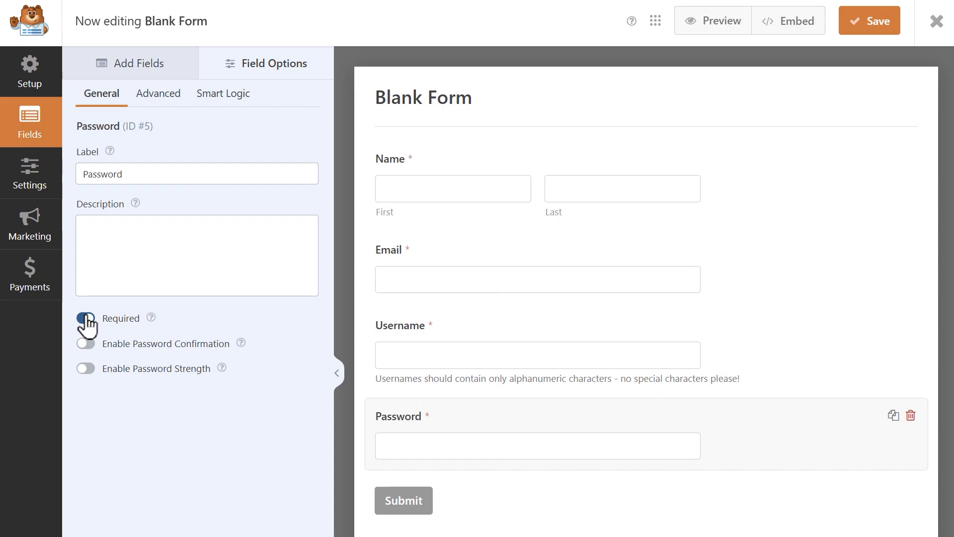
click(82, 369)
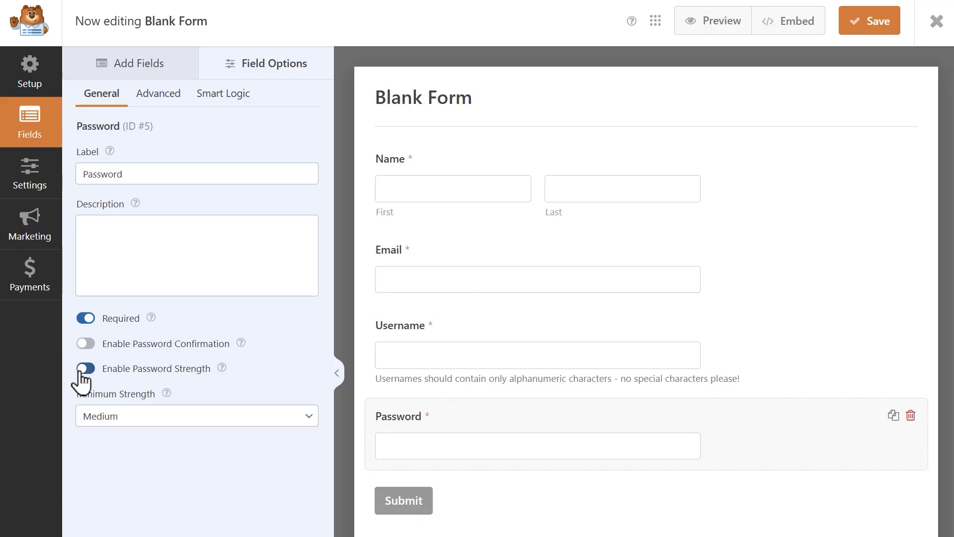
click(160, 417)
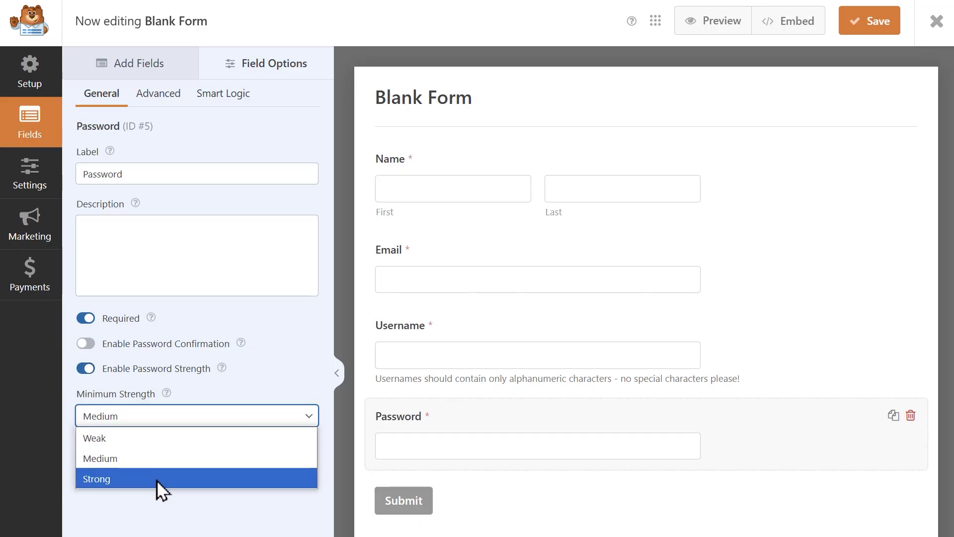
click(161, 458)
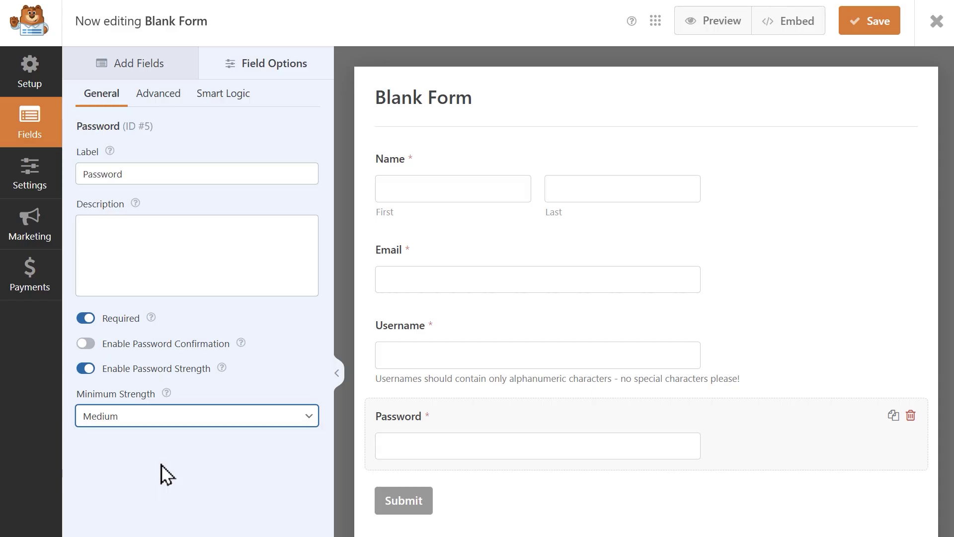
click(87, 343)
Add a Paragraph Text field labelled 'Short Bio' with description 'Tell us a little about yourself!'
click(134, 63)
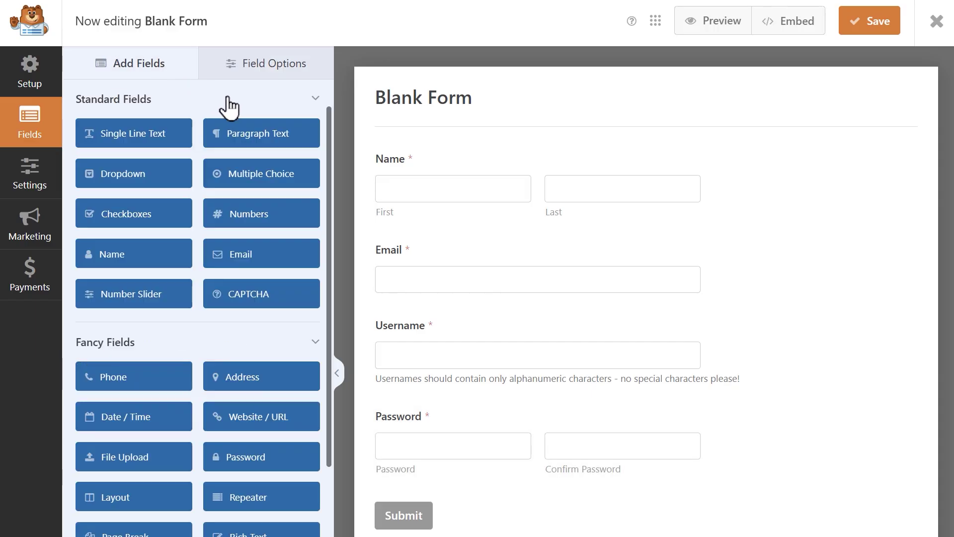
click(294, 141)
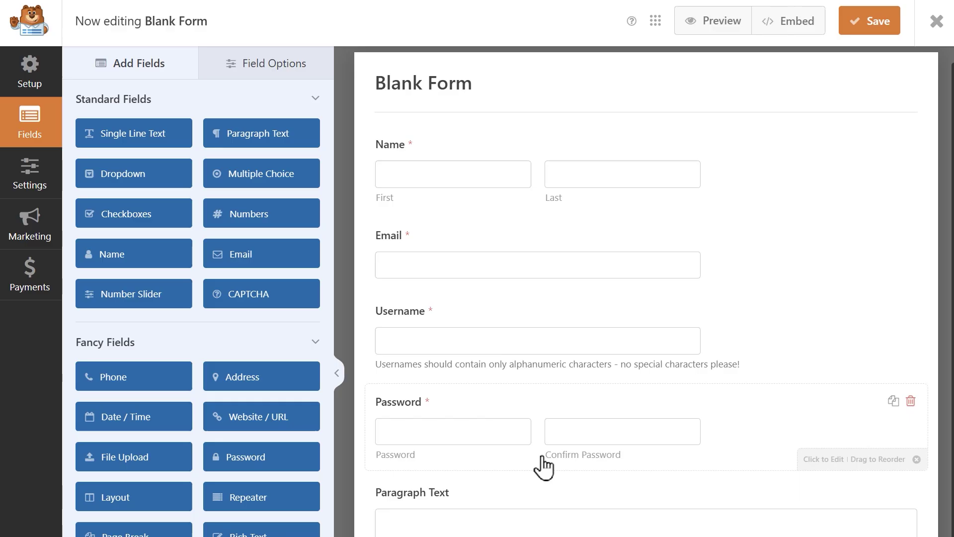
click(546, 502)
click(305, 174)
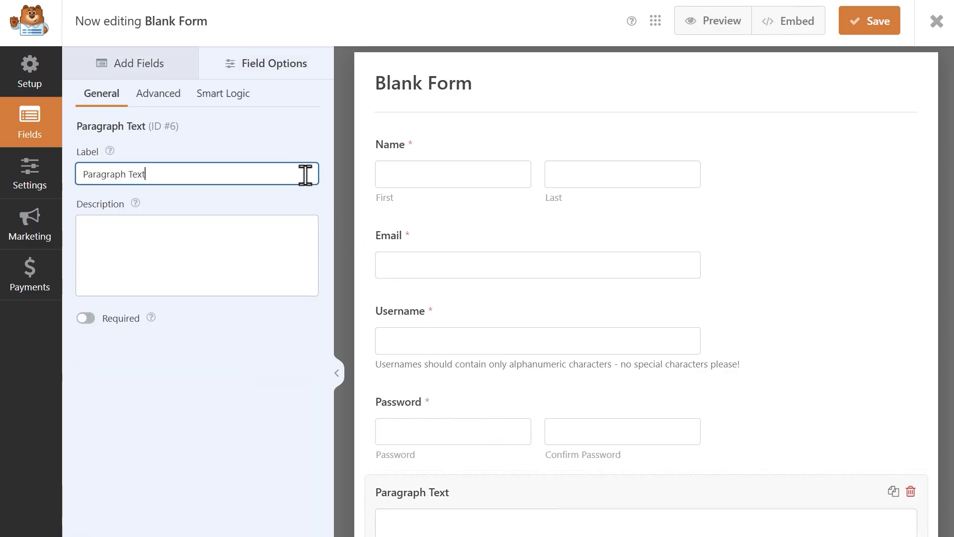
key(ctrl+a)
text(Short Bio)
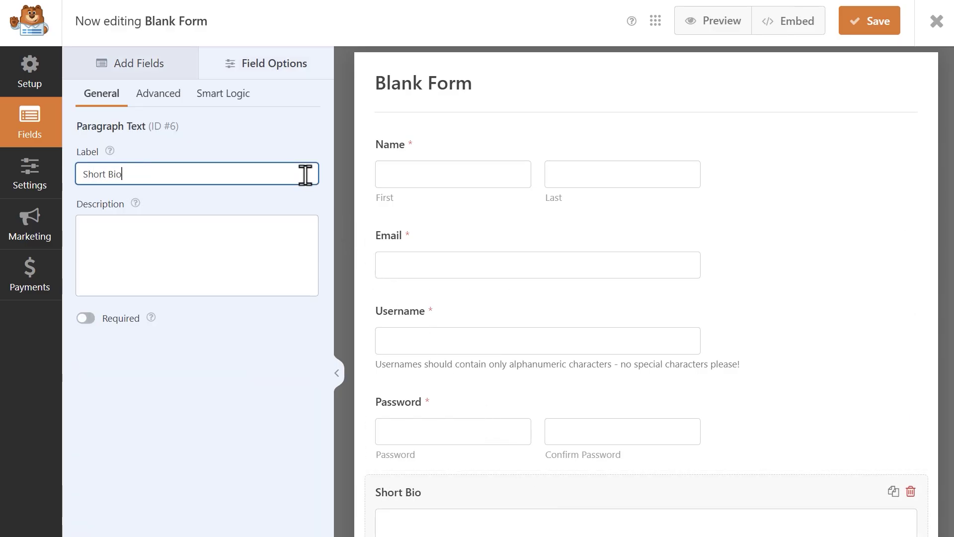
click(310, 236)
text(Tell us a little about yourself!)
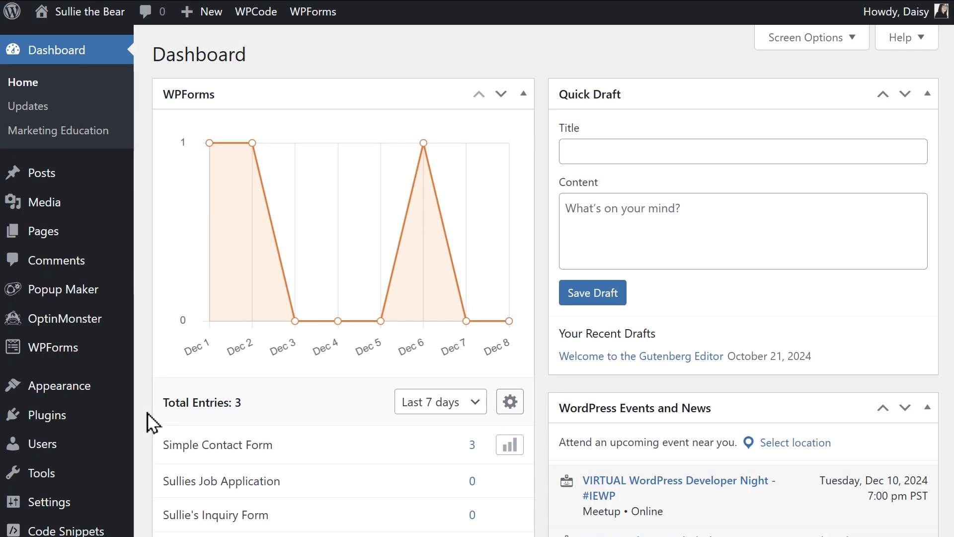
Open your user Profile from Users > All Users and review its Biographical Info field
mouse_move(120, 447)
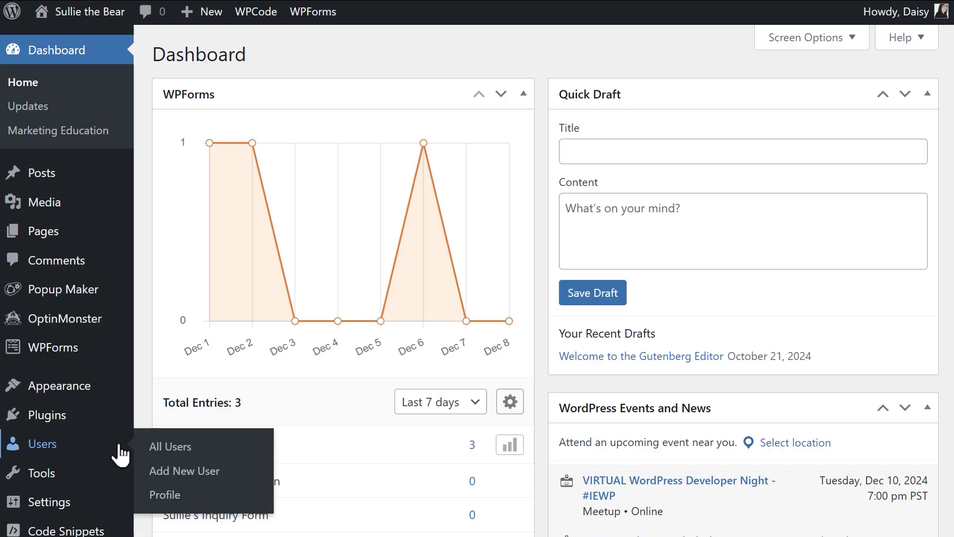
click(201, 452)
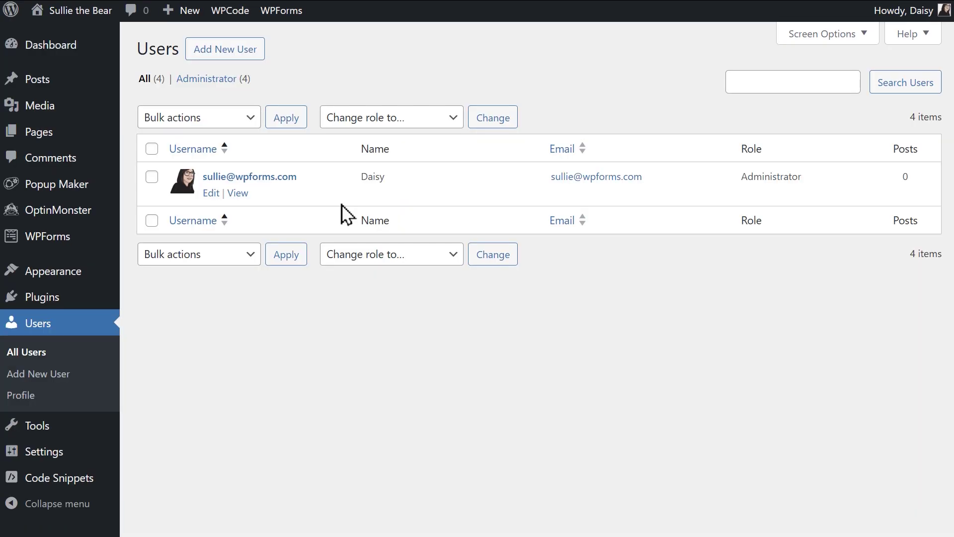
click(287, 180)
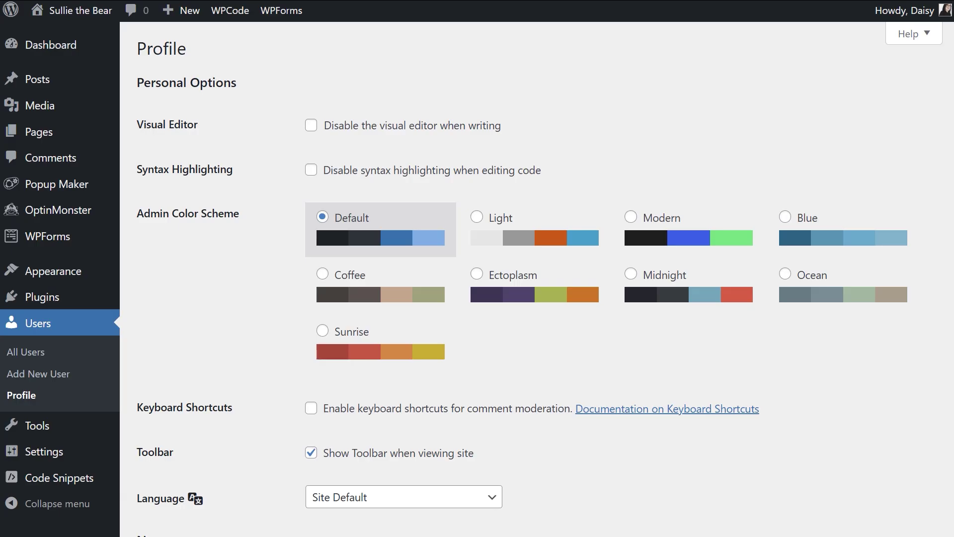
scroll(540, 268, down, 3)
scroll(540, 269, down, 6)
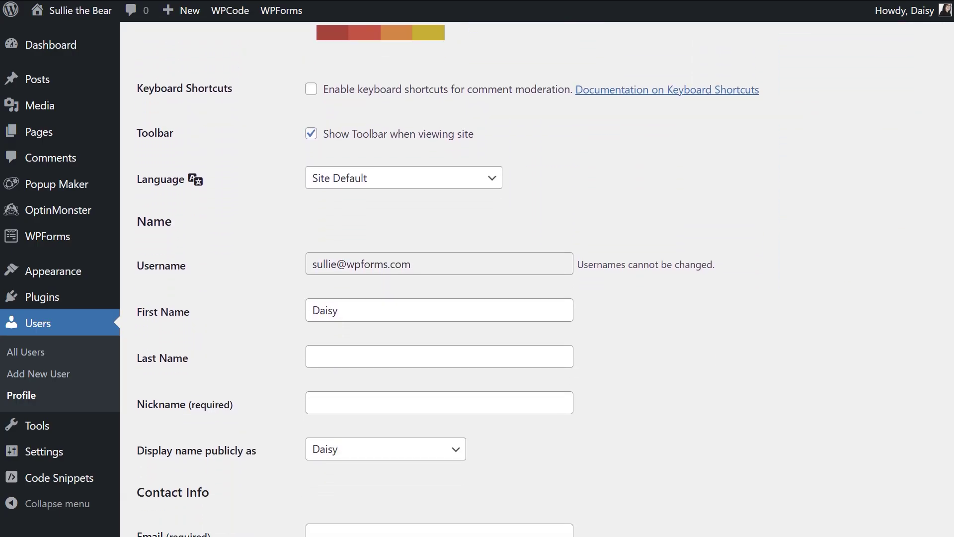
scroll(540, 268, down, 1)
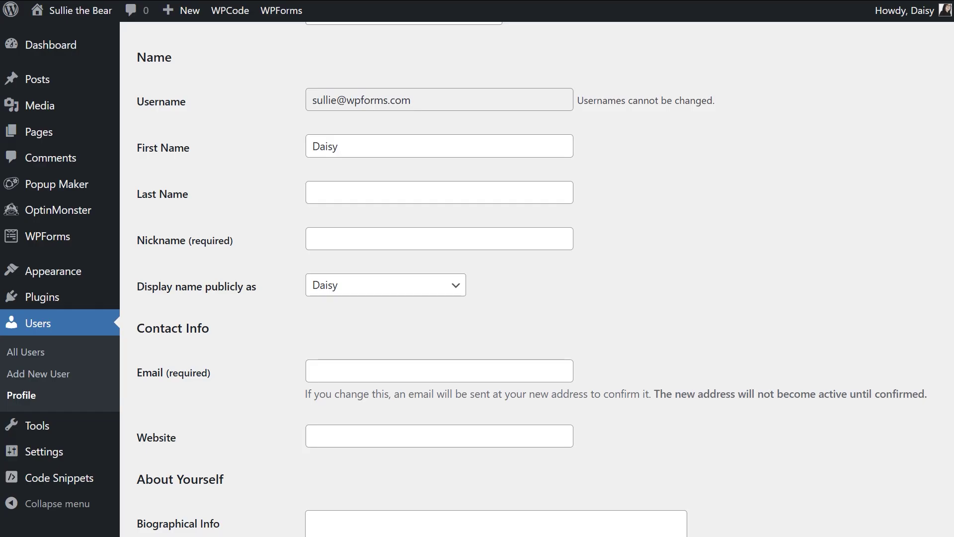
scroll(540, 268, up, 7)
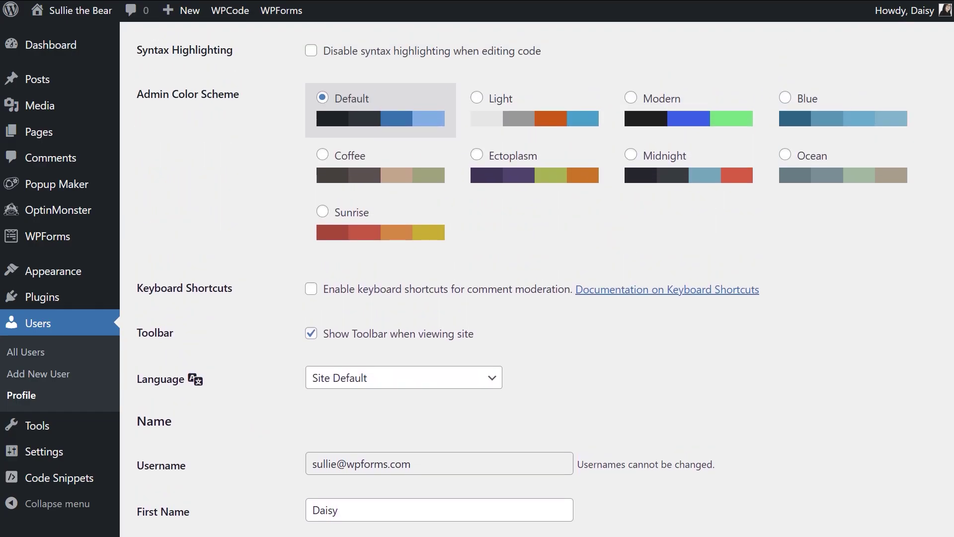
scroll(540, 268, up, 3)
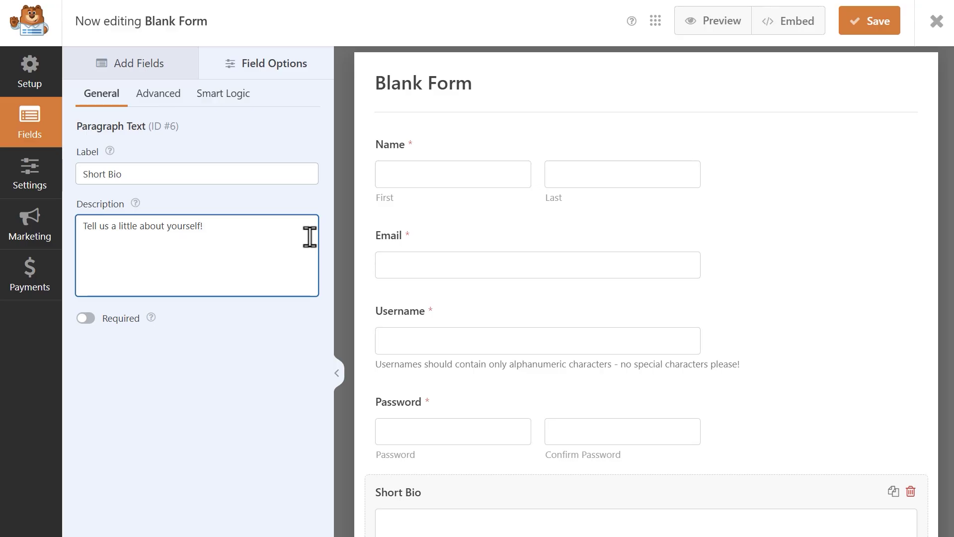
Enable User Registration and map Username, Email and Name to the matching form fields
click(52, 186)
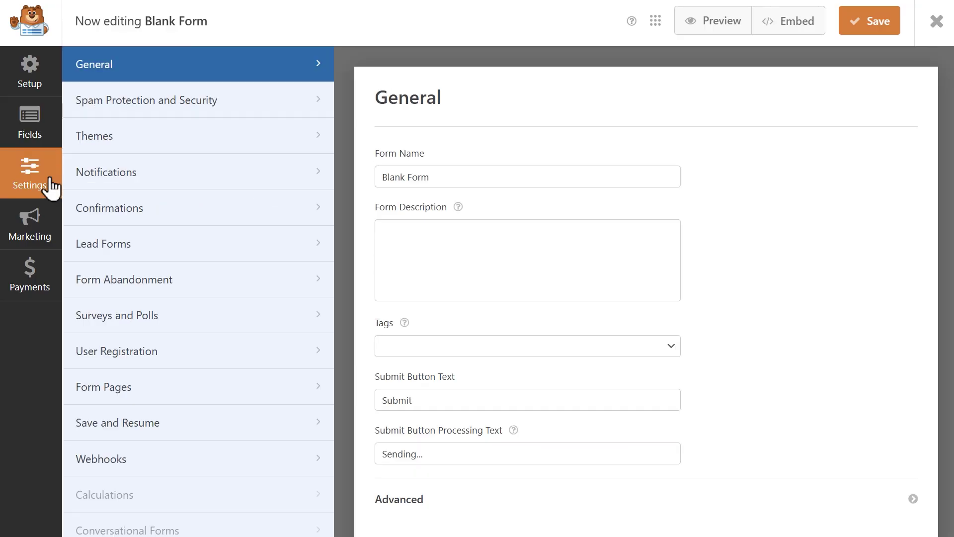
click(261, 351)
click(386, 153)
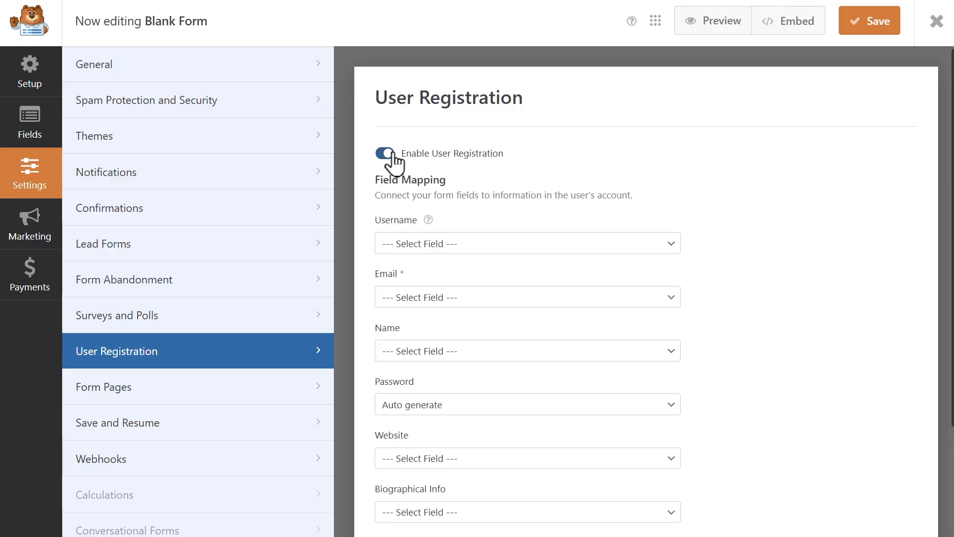
click(610, 242)
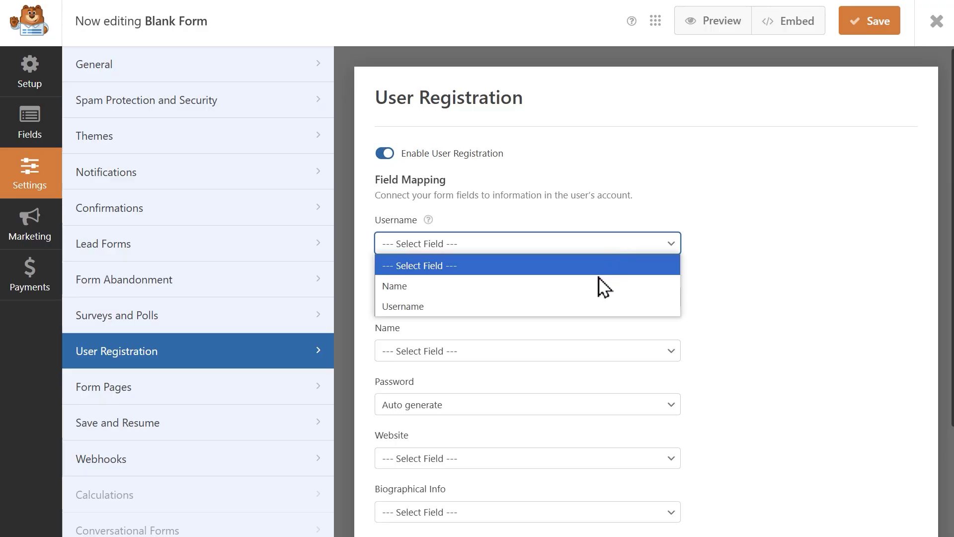
click(577, 304)
click(577, 299)
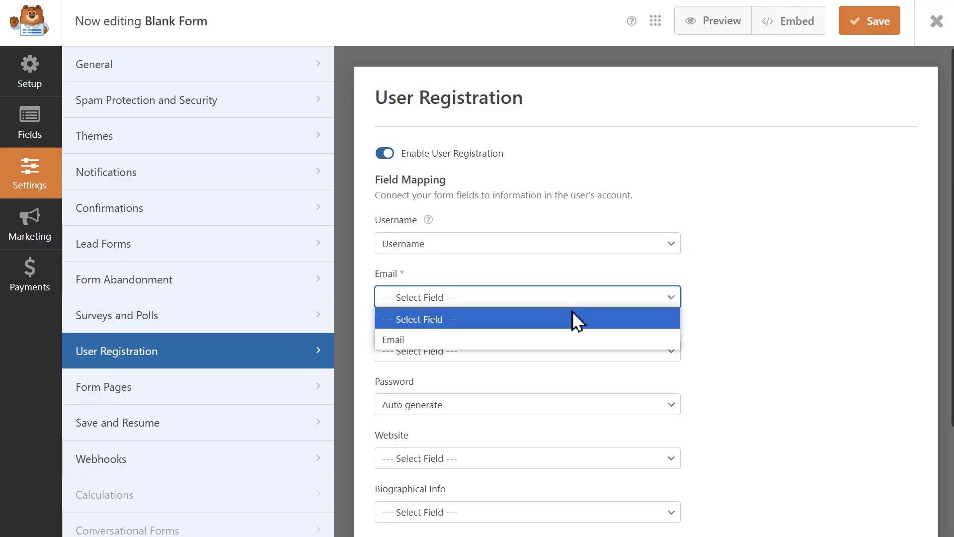
click(549, 337)
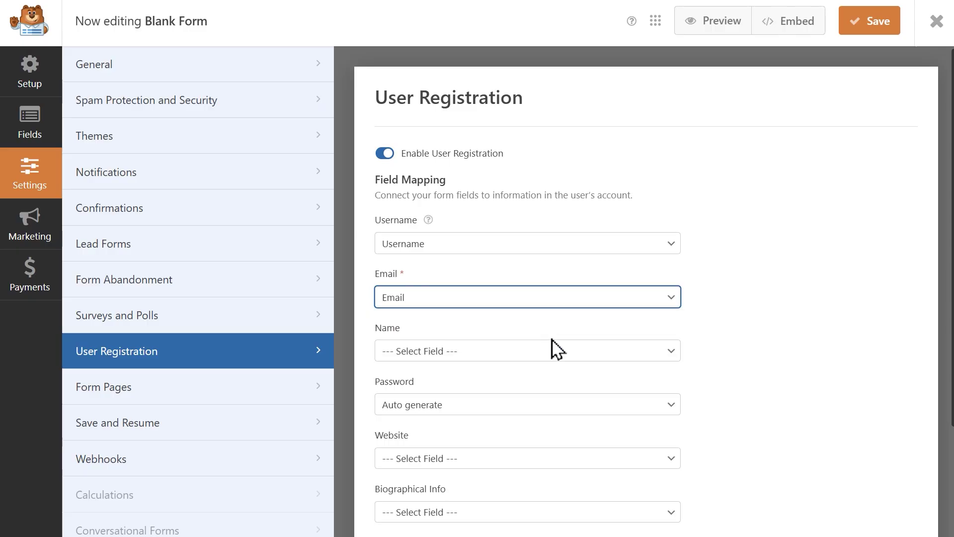
click(553, 350)
click(544, 392)
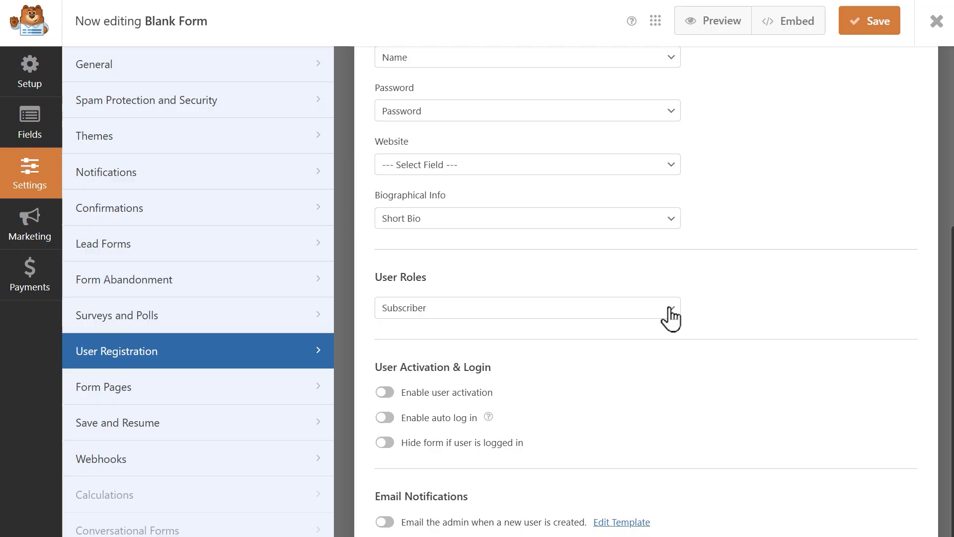
Give new registrants the Contributor role and leave user activation switched off
click(671, 310)
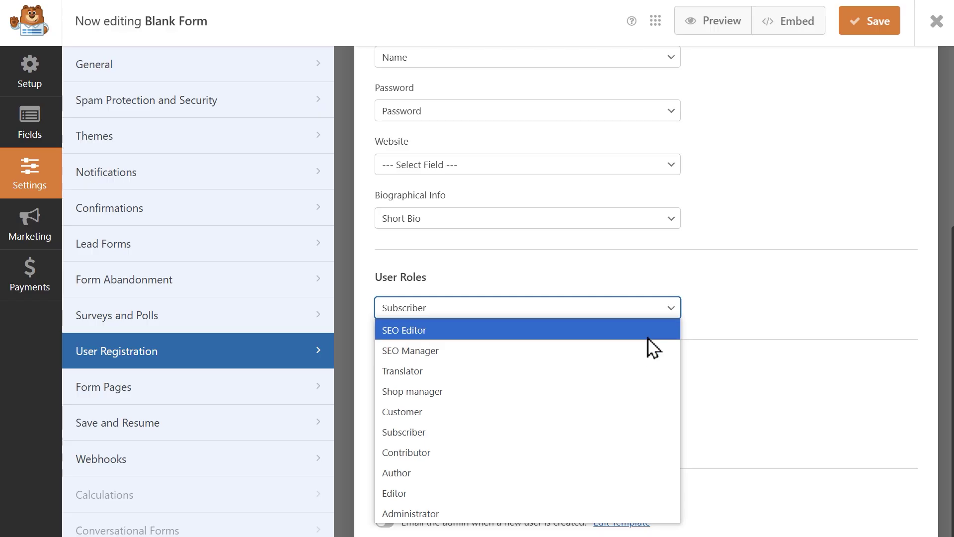
click(490, 451)
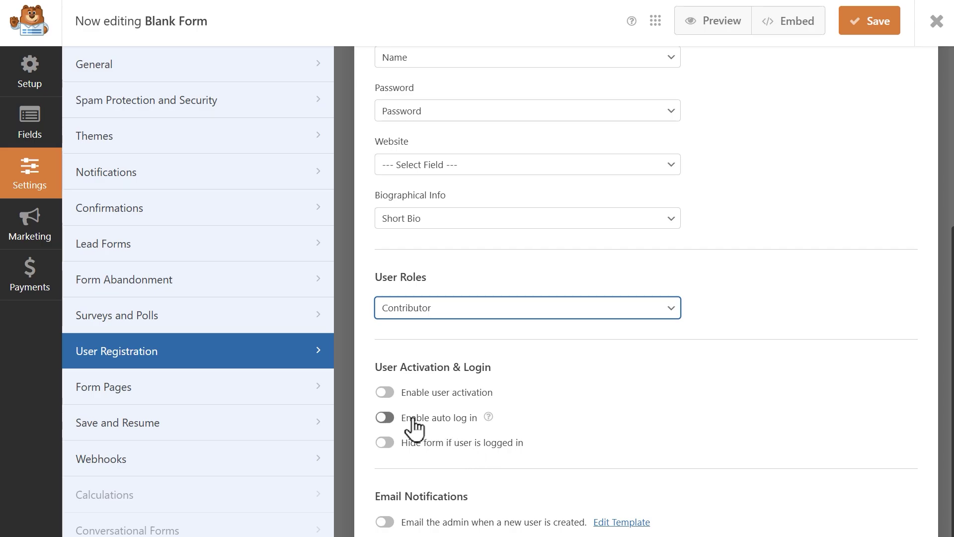
click(385, 393)
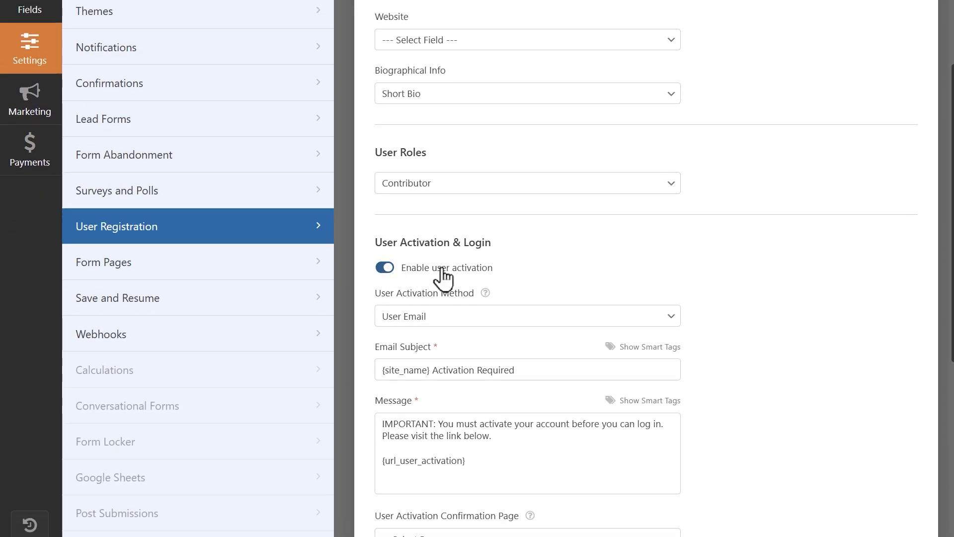
scroll(644, 277, down, 2)
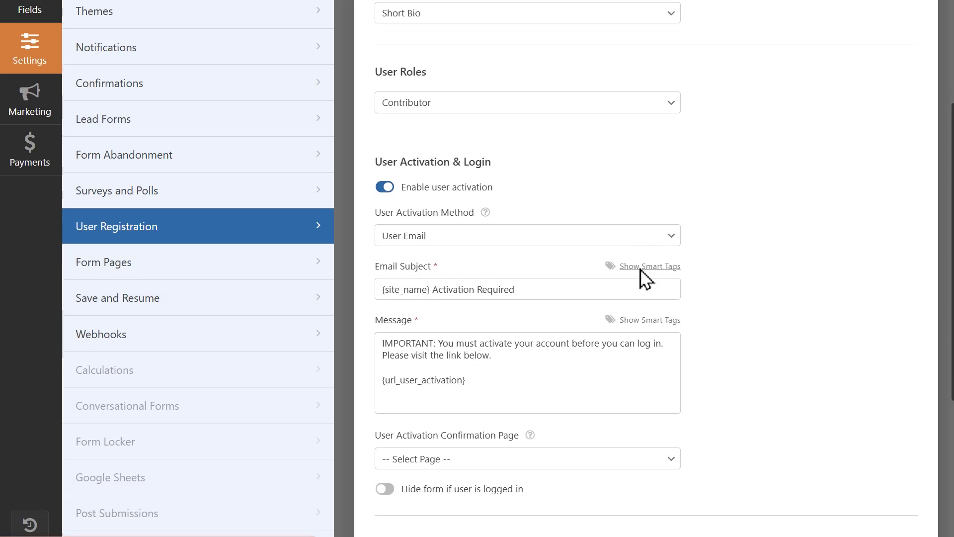
click(670, 241)
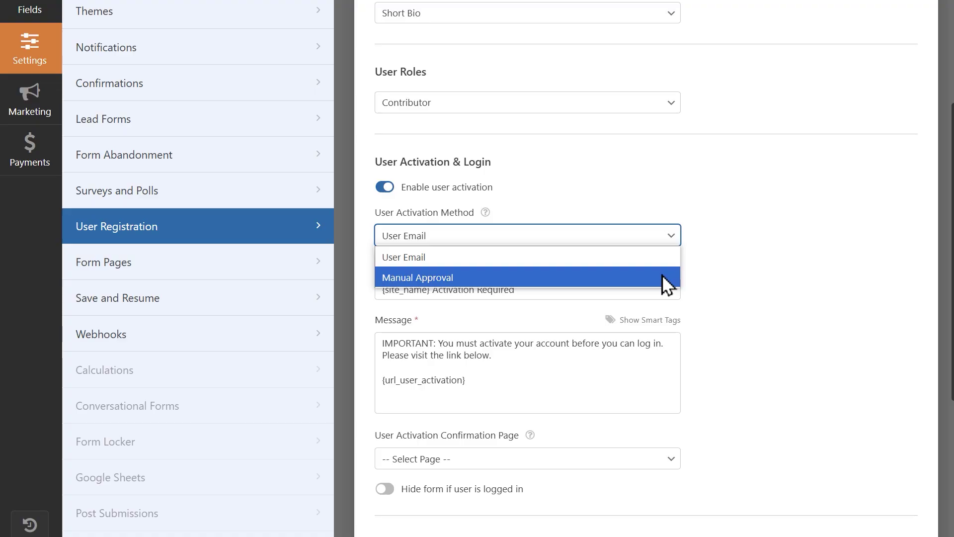
click(384, 187)
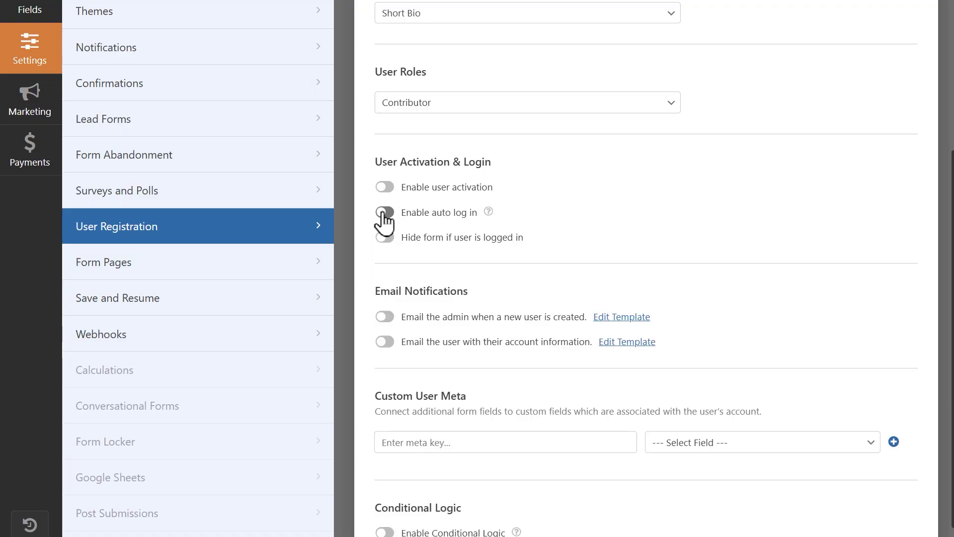
click(385, 212)
click(384, 212)
click(384, 238)
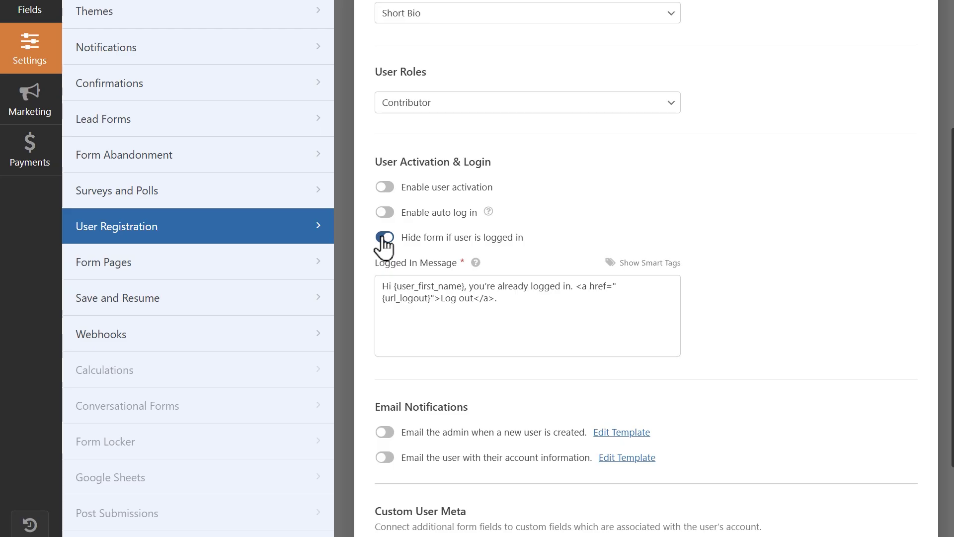
click(582, 313)
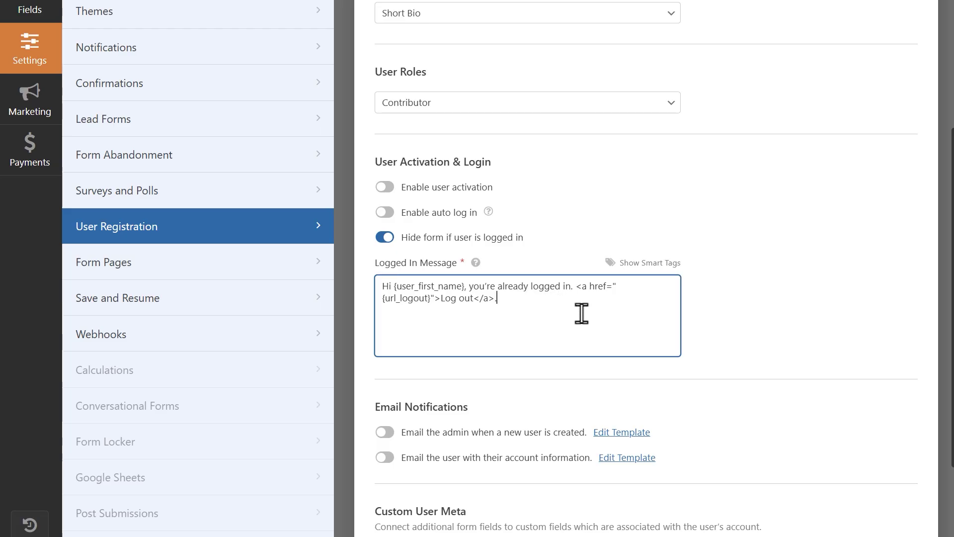
click(385, 238)
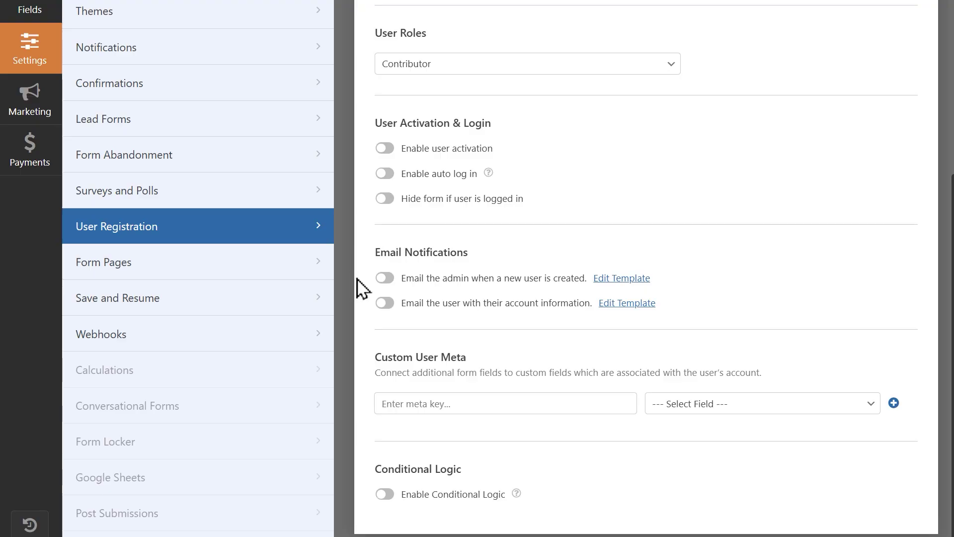
Review the admin and account-information email templates and enable the account-activated user email
click(384, 278)
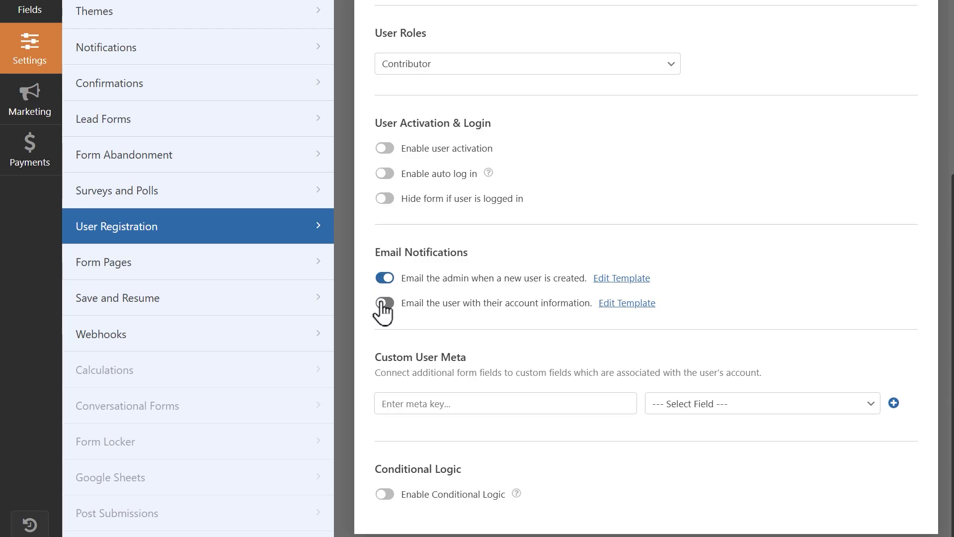
click(383, 303)
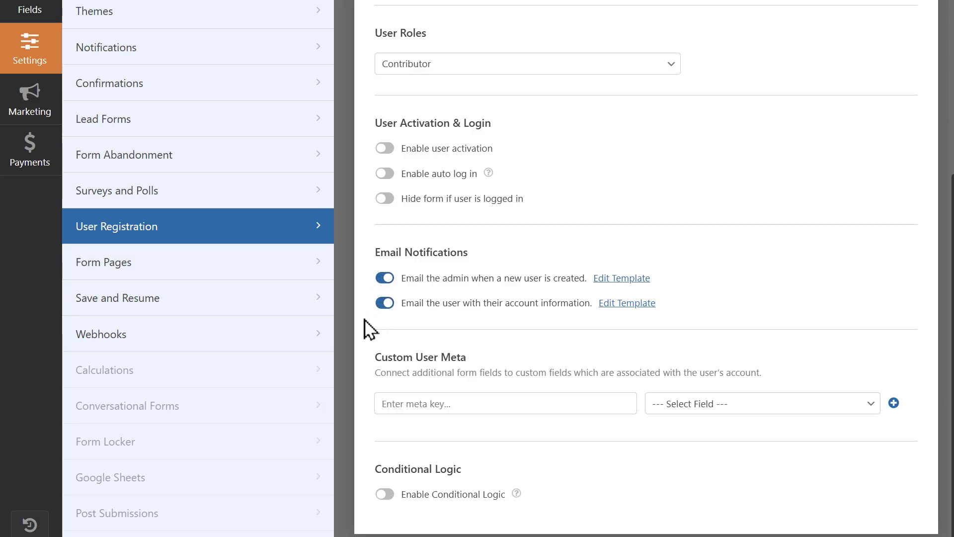
click(596, 280)
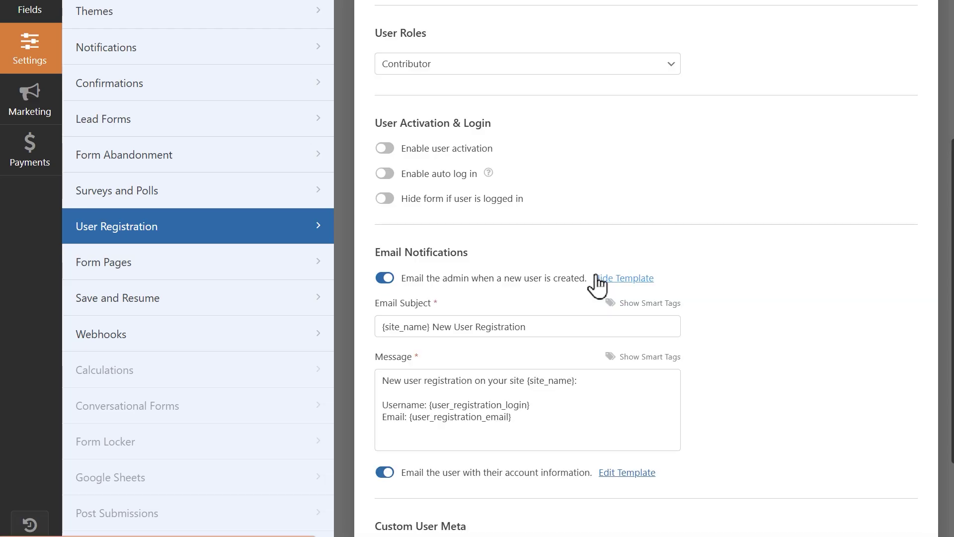
drag(951, 238, 950, 331)
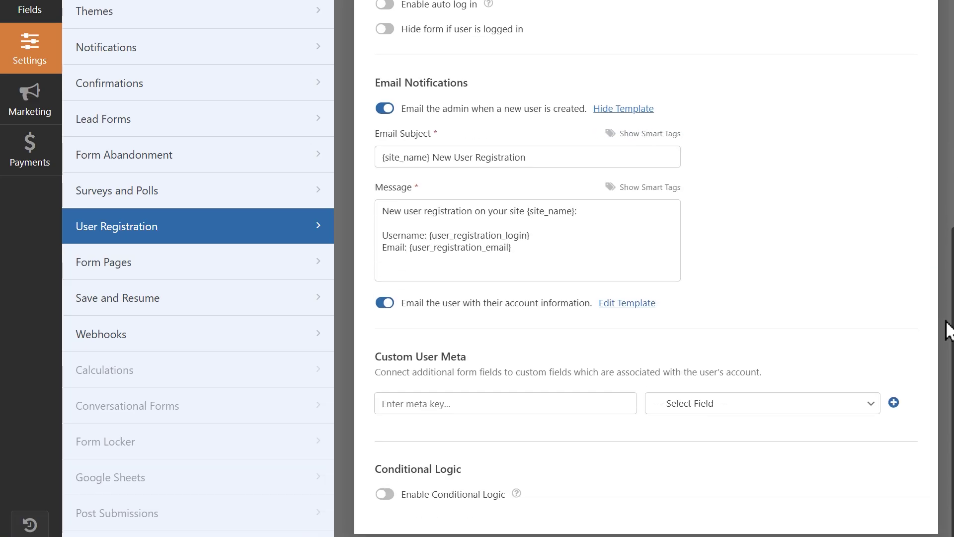
click(648, 304)
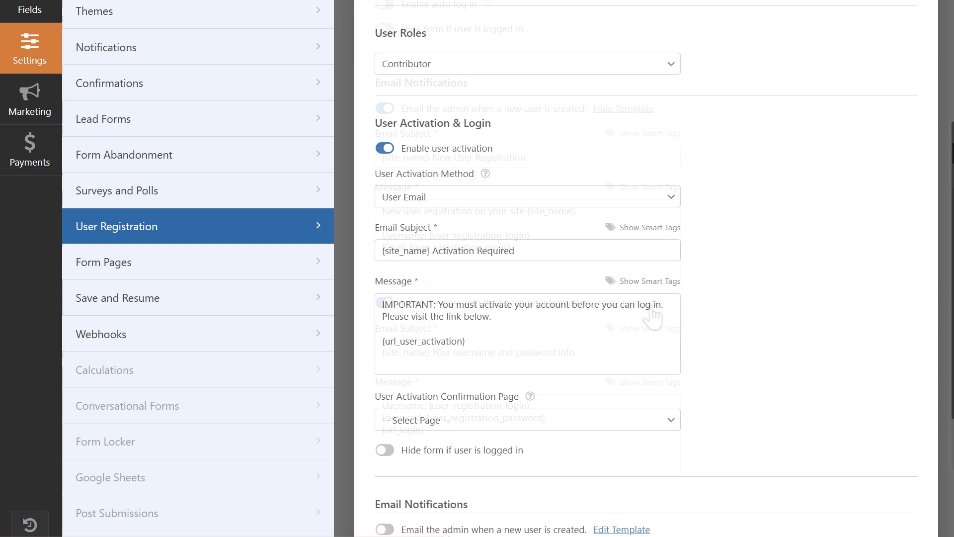
drag(947, 169, 937, 275)
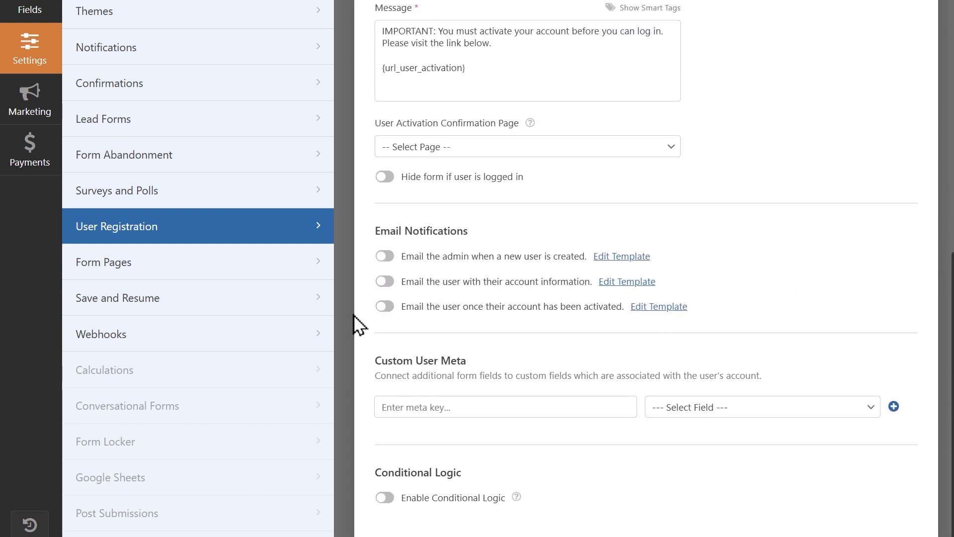
click(380, 306)
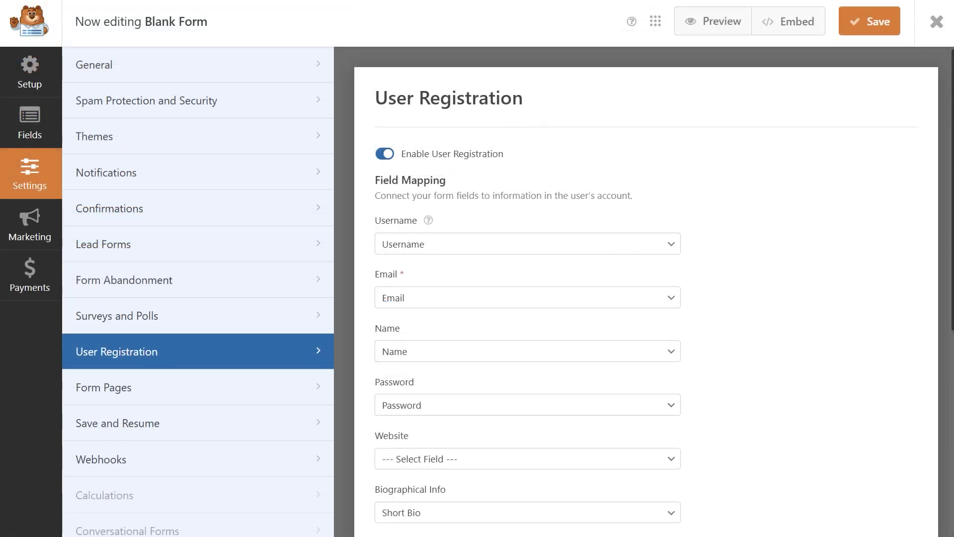
Save the registration form and start searching templates for the login form
scroll(950, 357, down, 10)
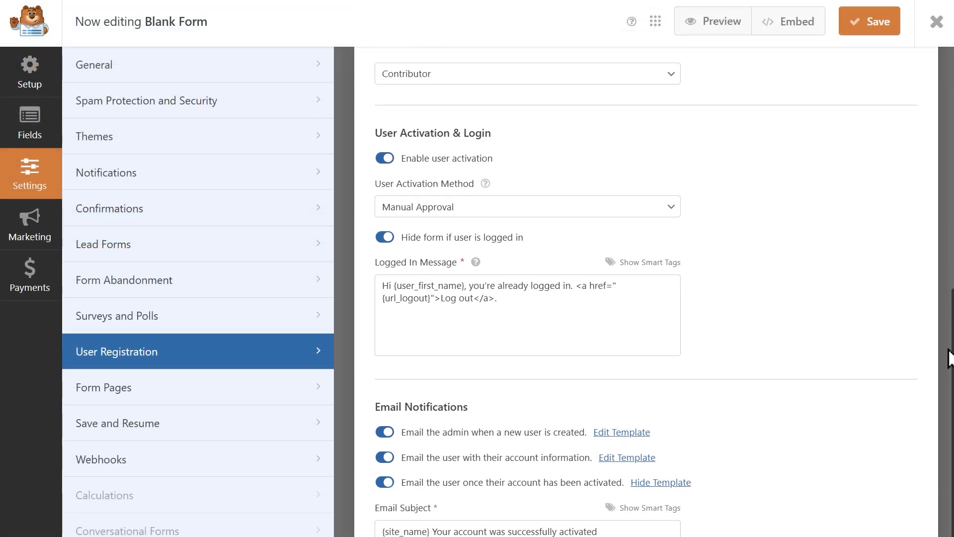
scroll(949, 358, down, 1)
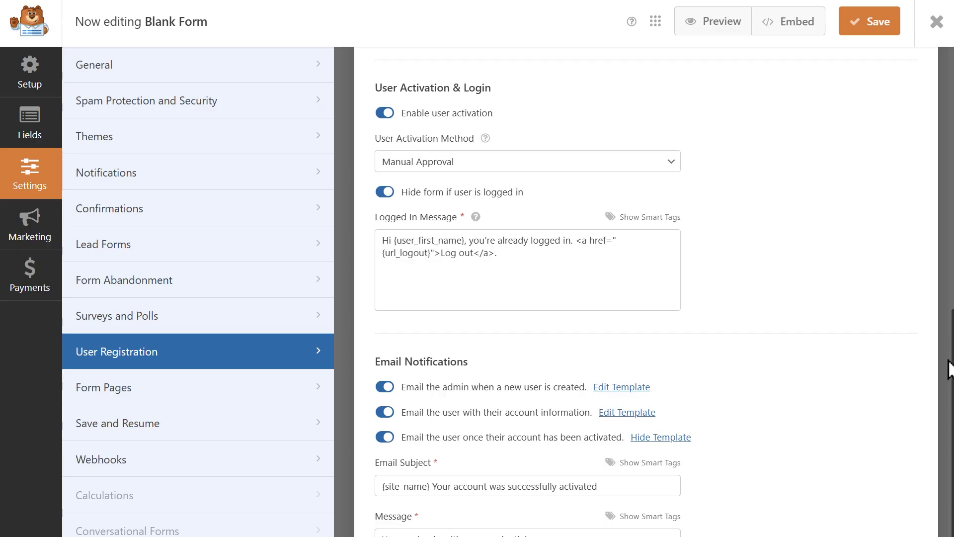
click(853, 29)
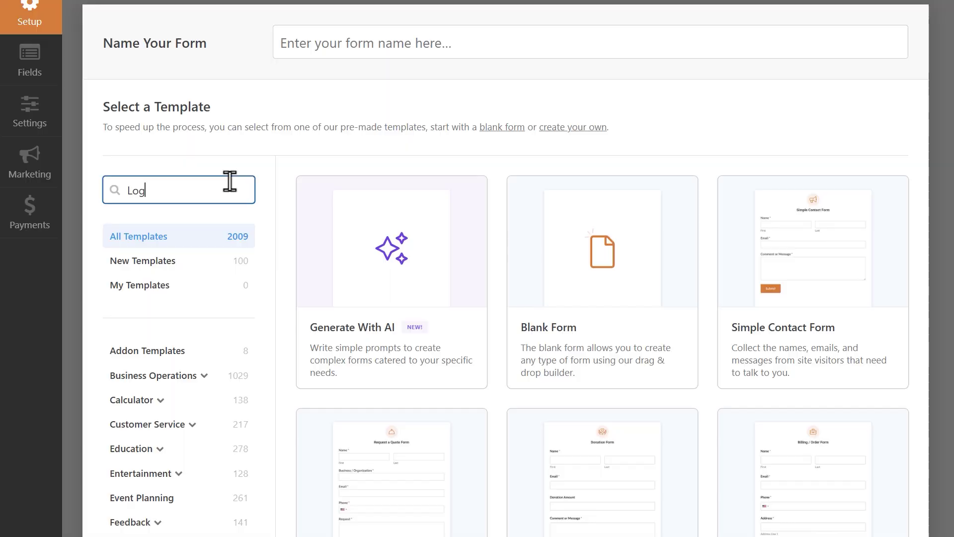
text(in)
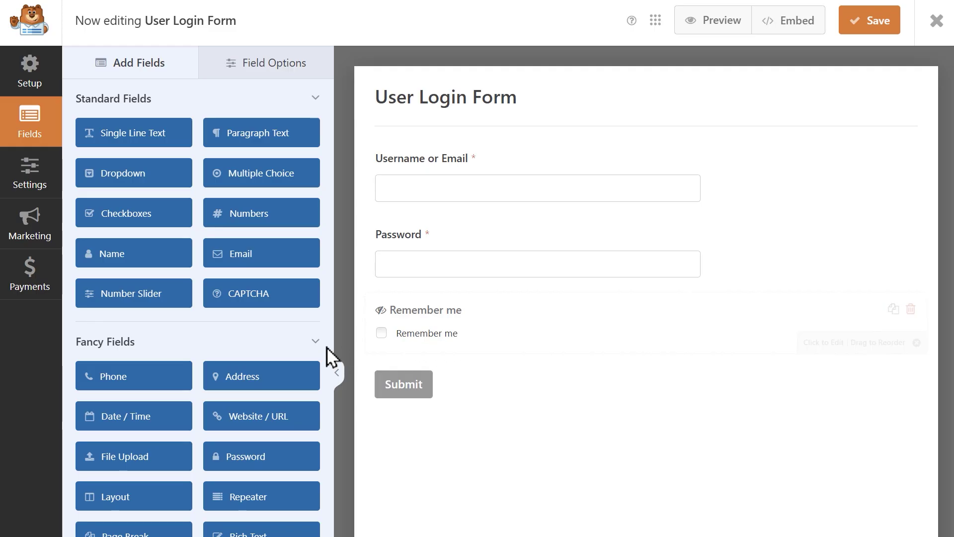
Add a top Content field reading 'Don't have an account already? Sign up here!' as a Paragraph
scroll(330, 388, down, 3)
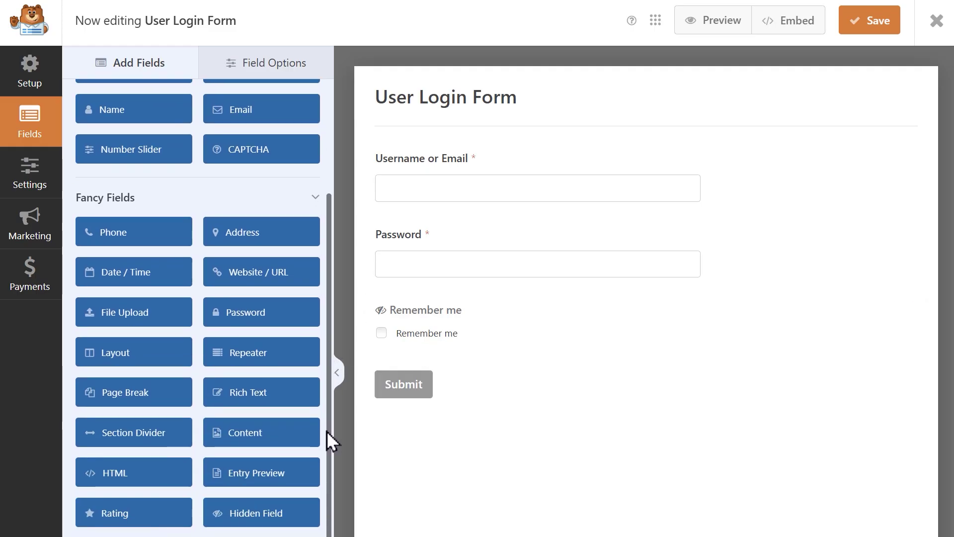
drag(245, 437, 425, 155)
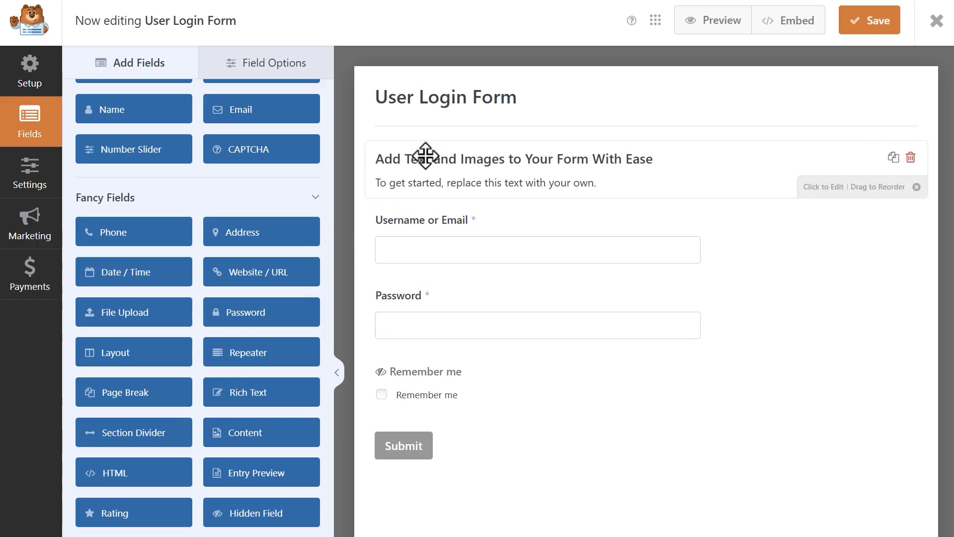
click(426, 164)
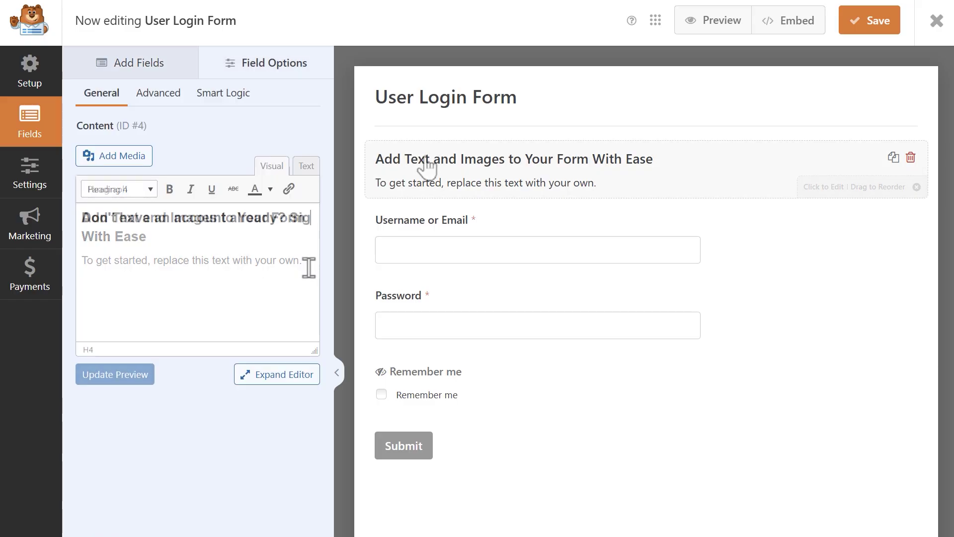
text(up here)
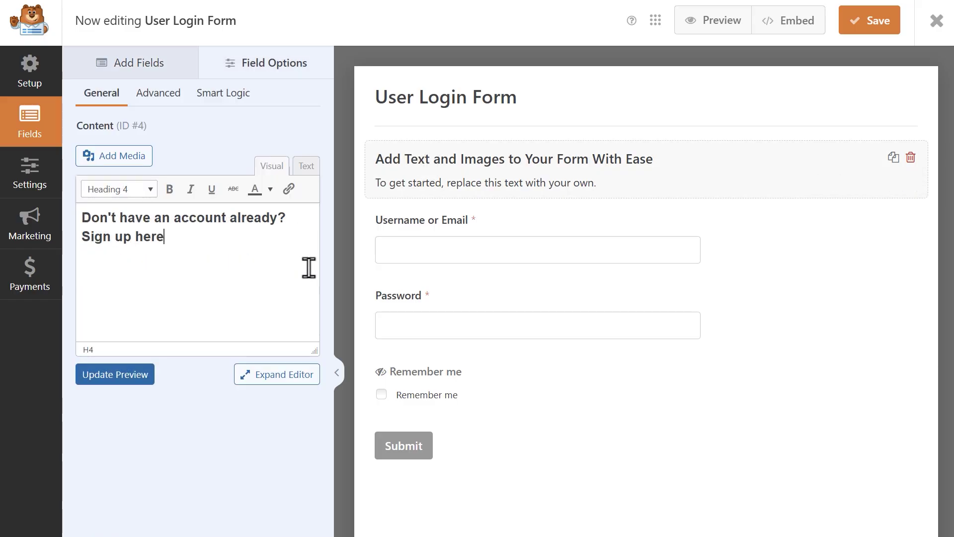
text(!)
key(ctrl+a)
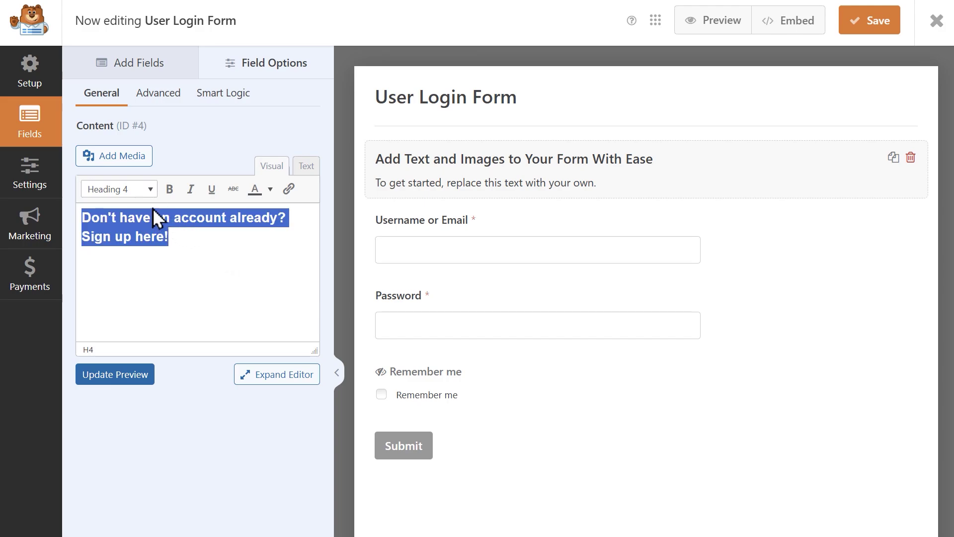
click(149, 191)
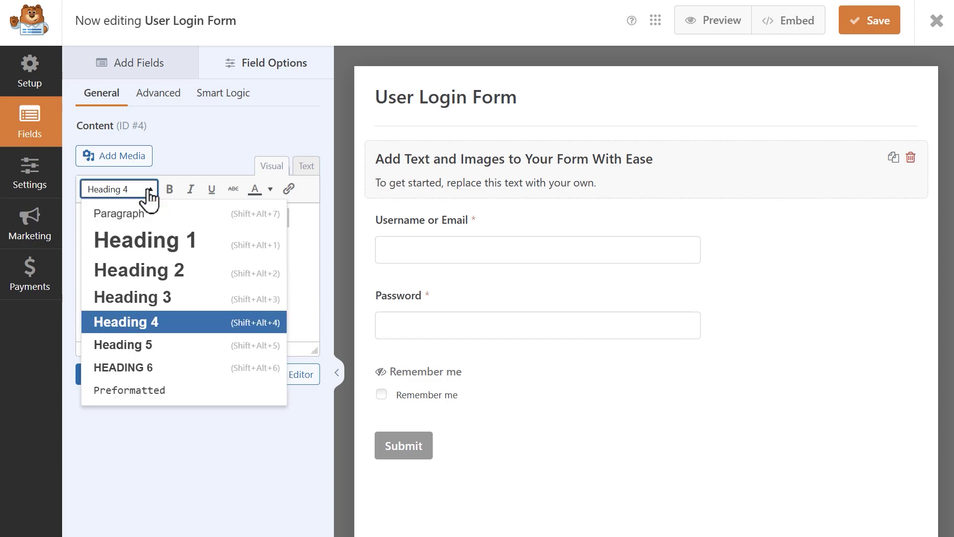
click(145, 218)
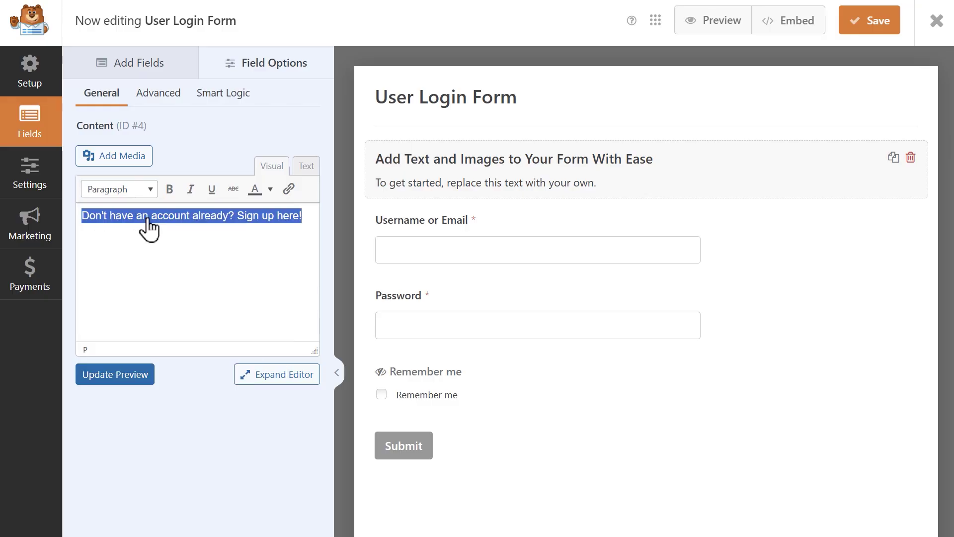
Link the word 'here' to sulliethebear.com/contact
click(245, 222)
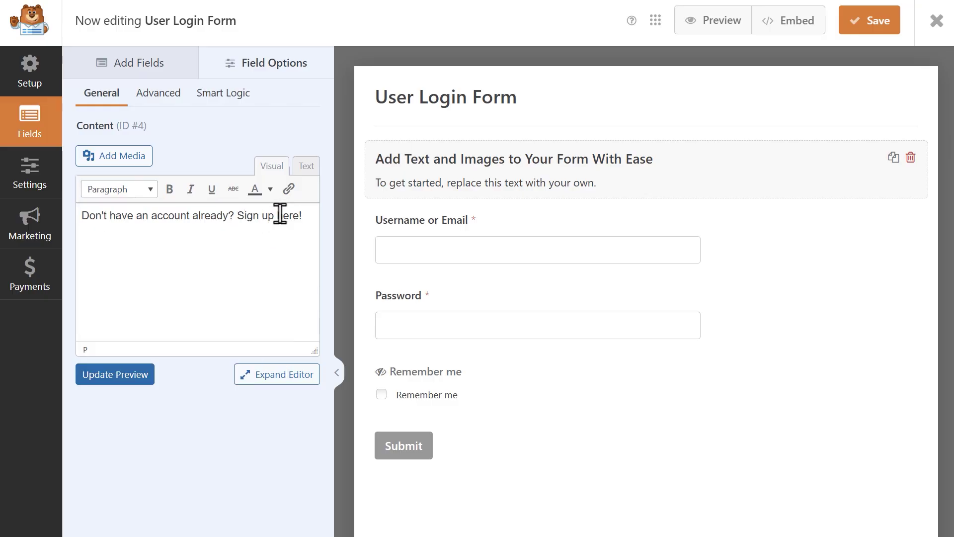
drag(278, 214, 300, 215)
click(291, 193)
text(sulliethebear.com/)
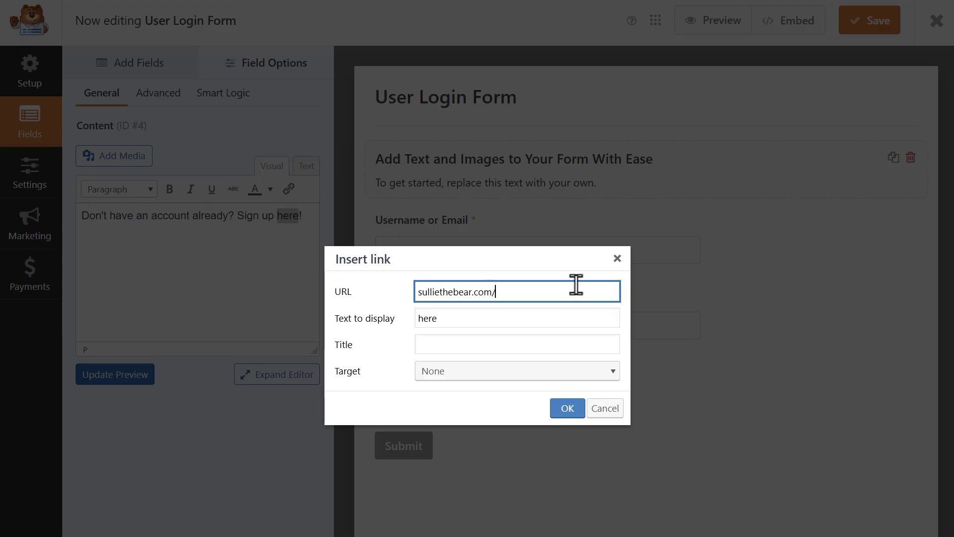
text(contact)
click(572, 410)
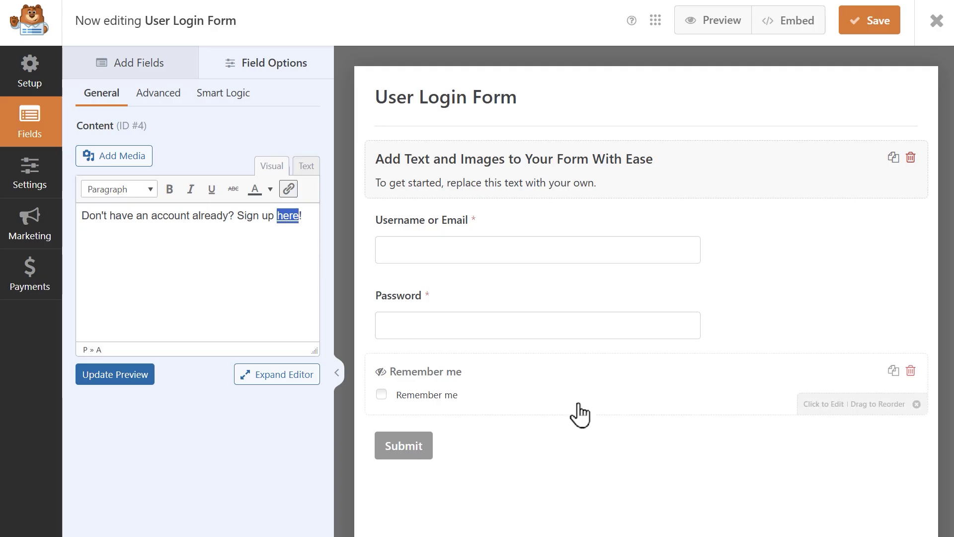
click(304, 291)
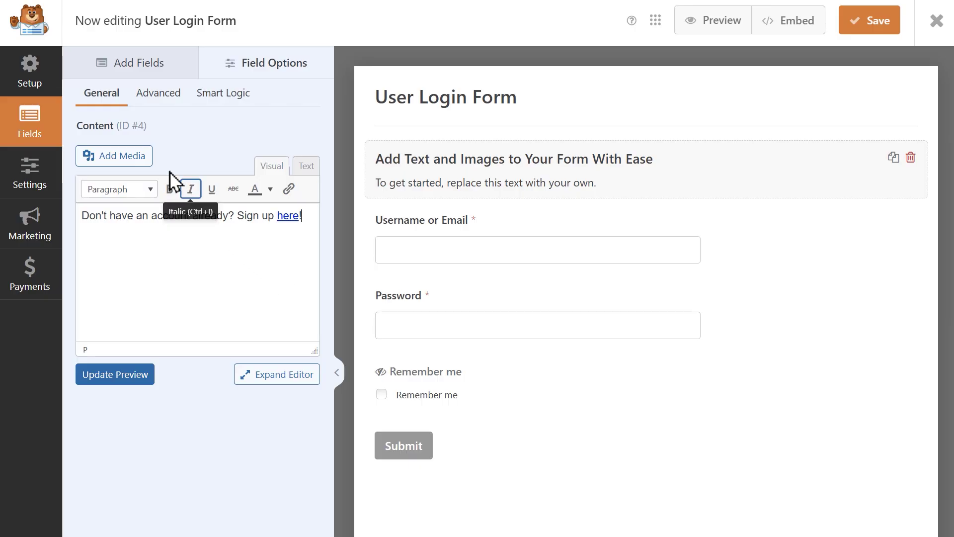
Insert the Sullie's Flowers logo from the Media Library into the Content field above the sign-up text
click(144, 157)
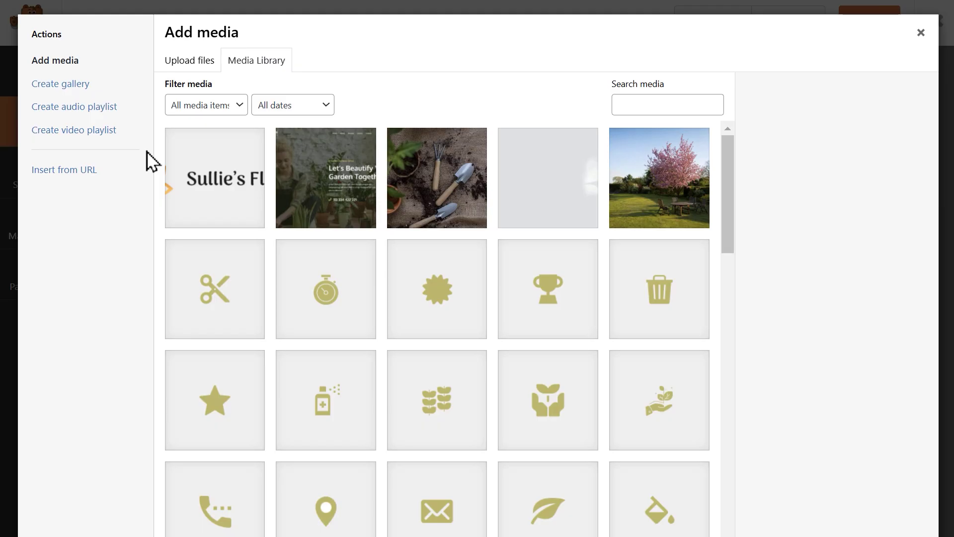
click(194, 185)
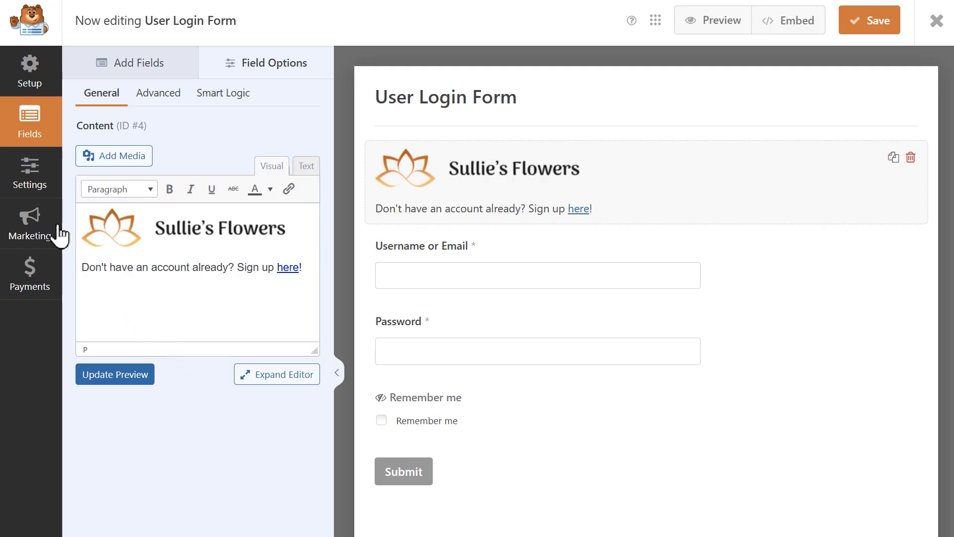
In General settings, set the Submit Button Text to 'Log In', check User Registration login options, and save
click(29, 189)
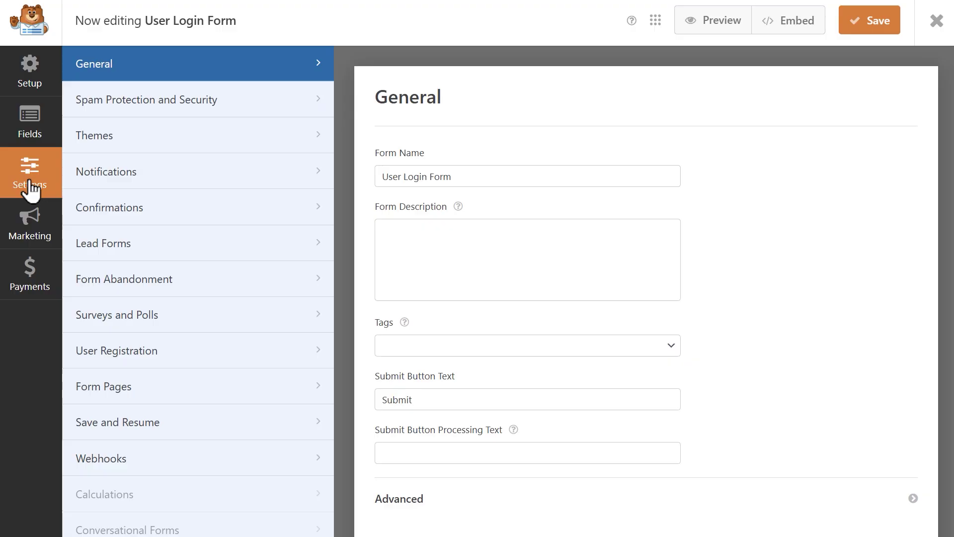
click(607, 393)
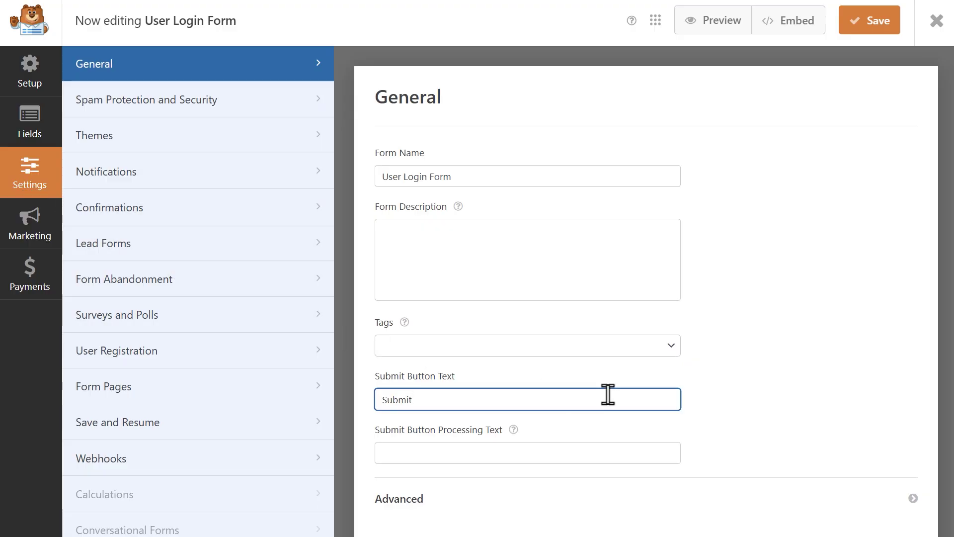
key(ctrl+a)
text(Log In)
click(299, 349)
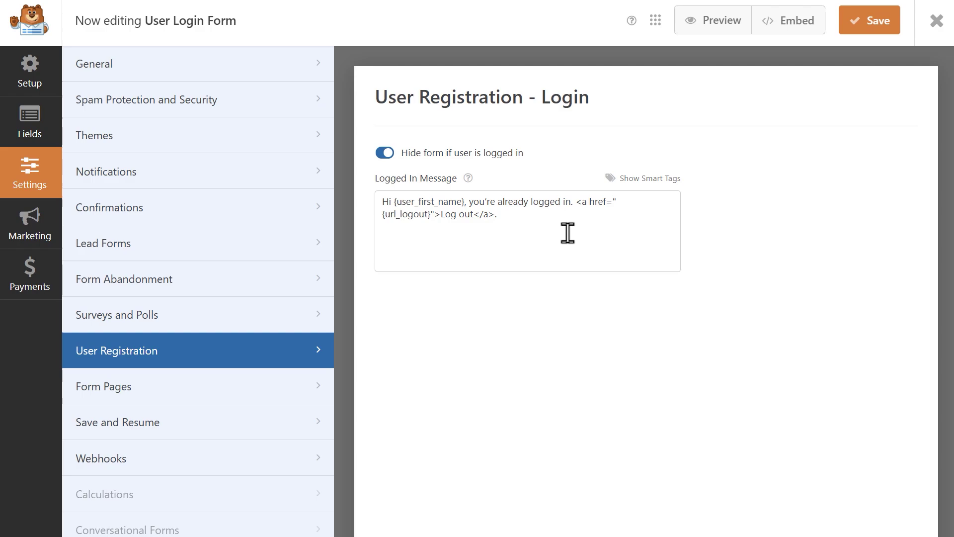
click(851, 29)
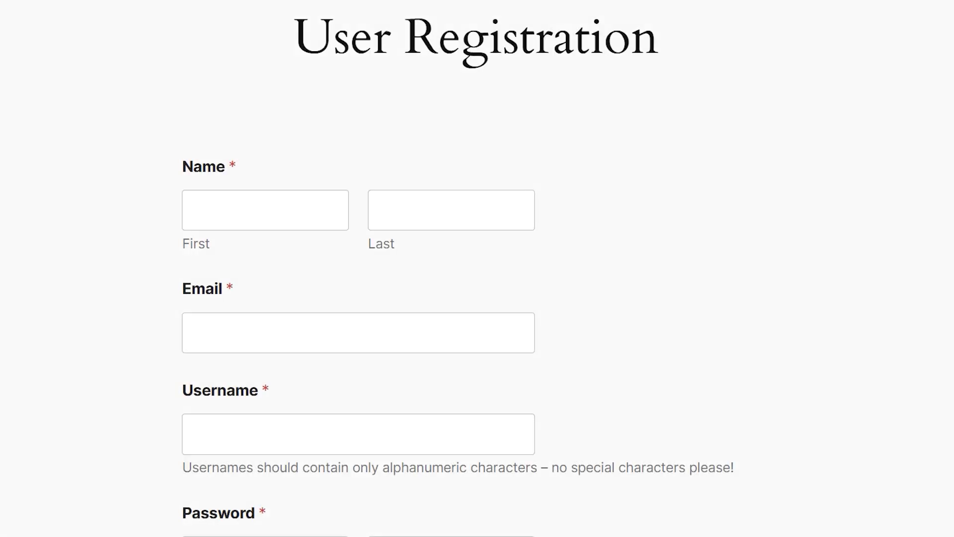
Scroll down the wpforms.com account Support page to reach the support request form
scroll(358, 299, down, 3)
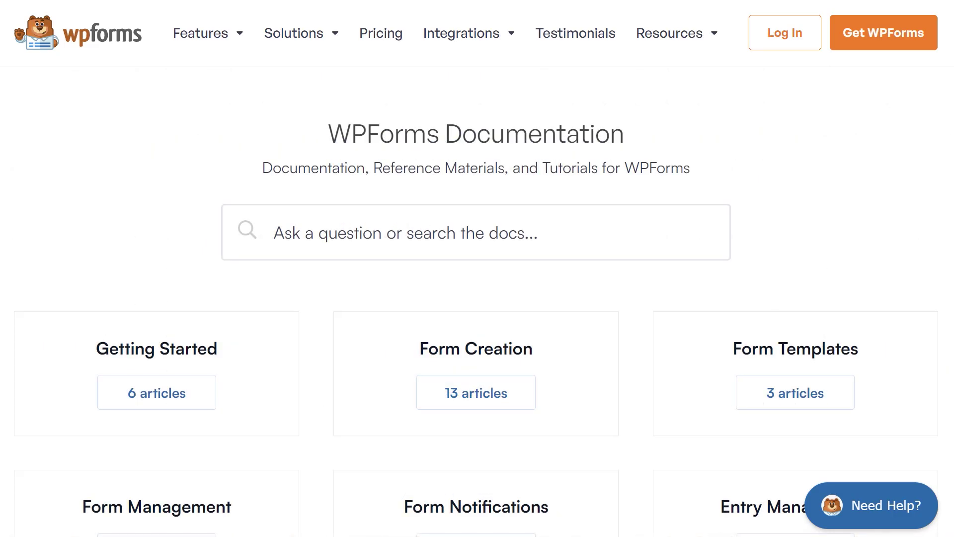
scroll(477, 269, down, 6)
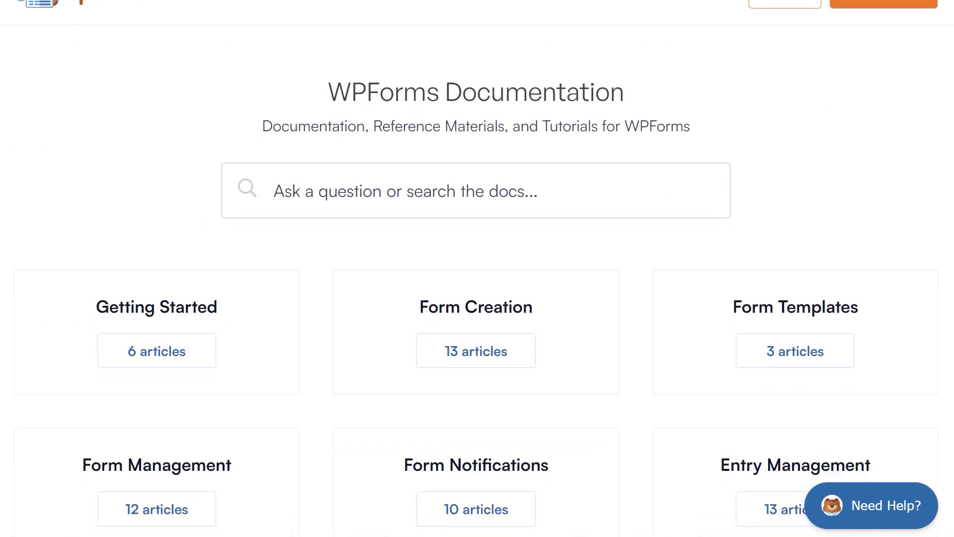
scroll(477, 268, down, 7)
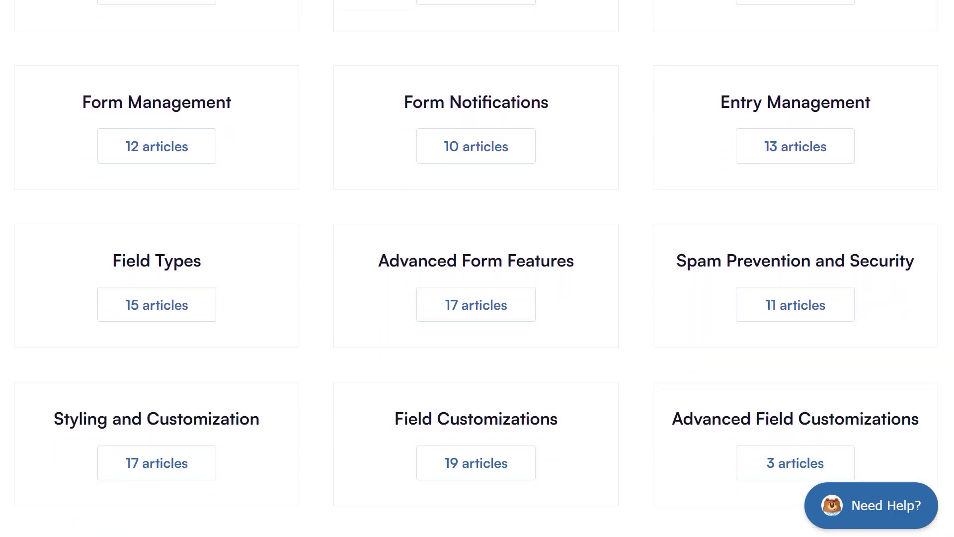
scroll(477, 268, down, 6)
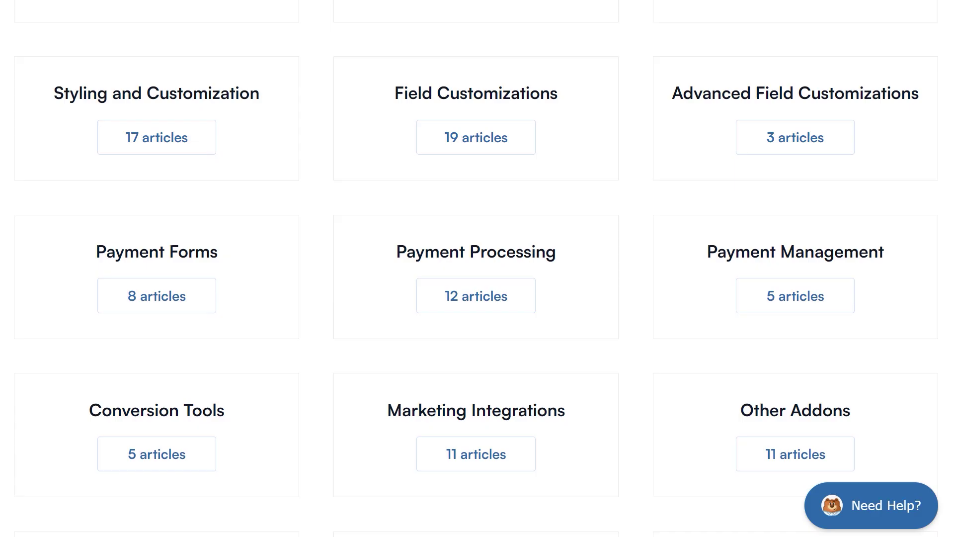
scroll(478, 268, down, 3)
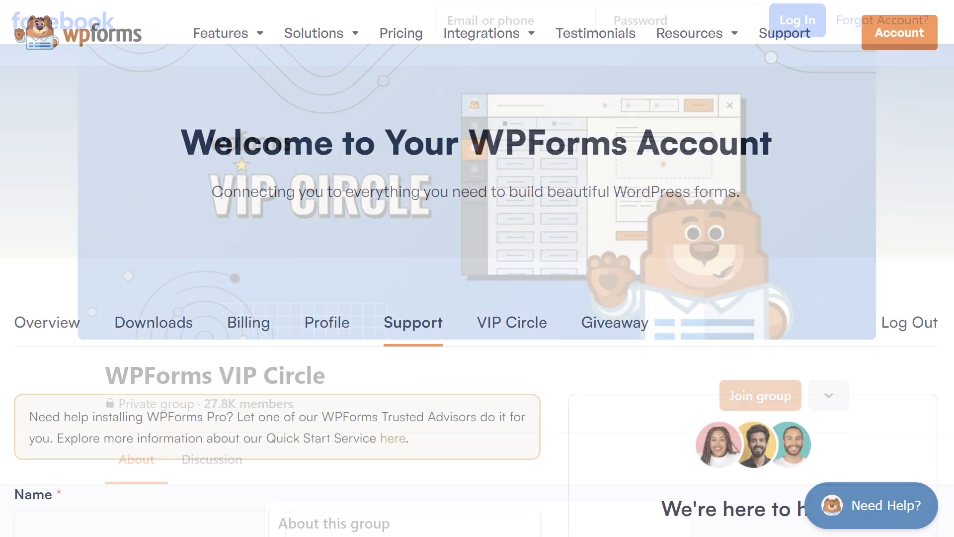
scroll(477, 269, down, 6)
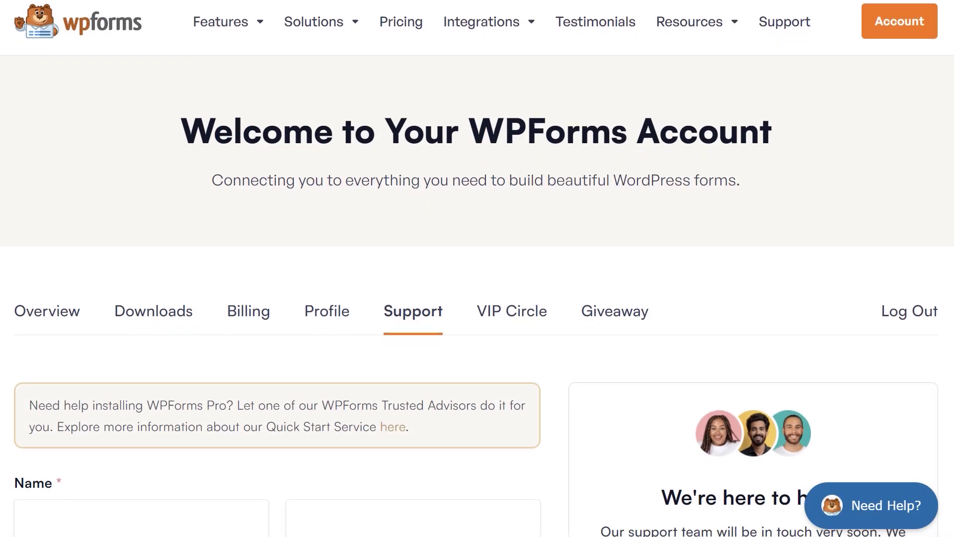
scroll(478, 269, down, 5)
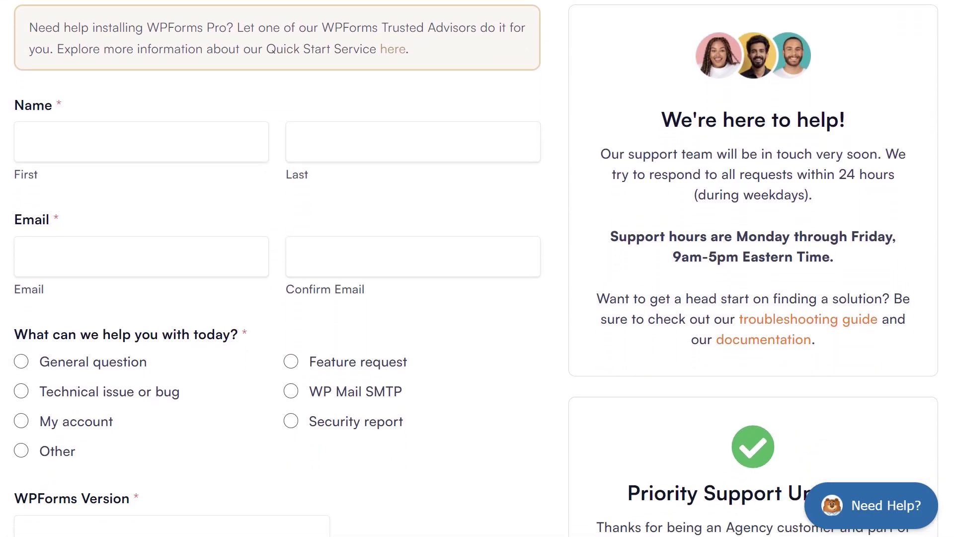